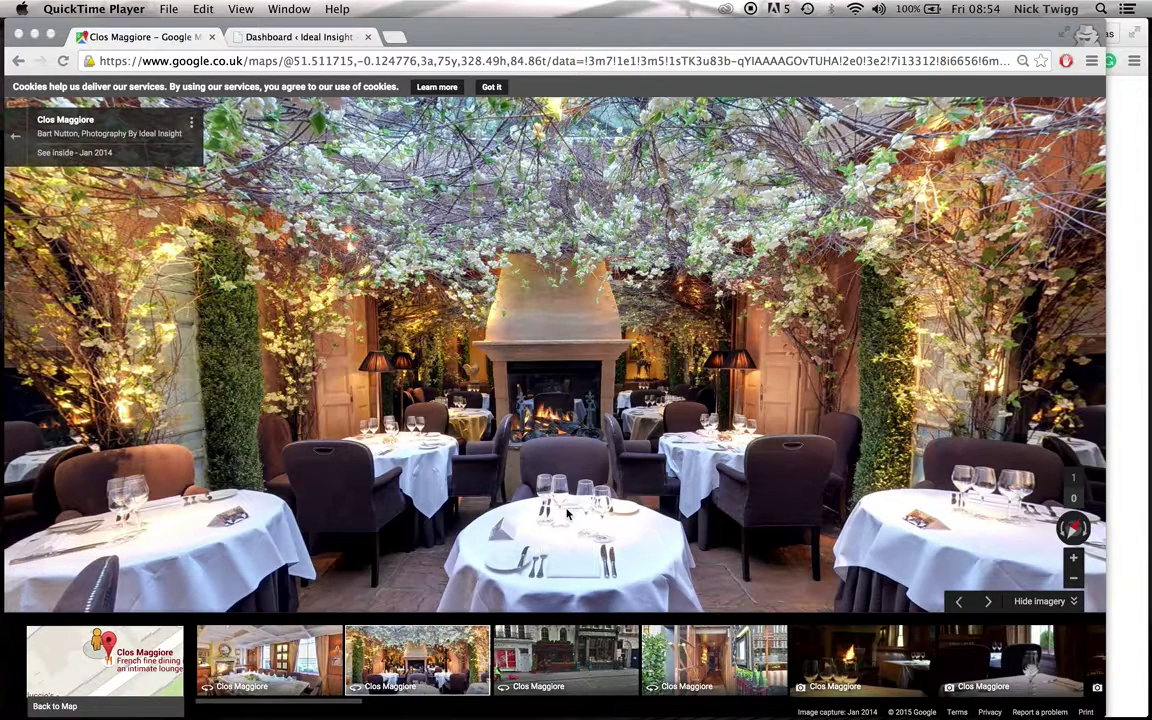
# - Step forward to a new spot in the Clos Maggiore dining room tour
pyautogui.click(384, 310)
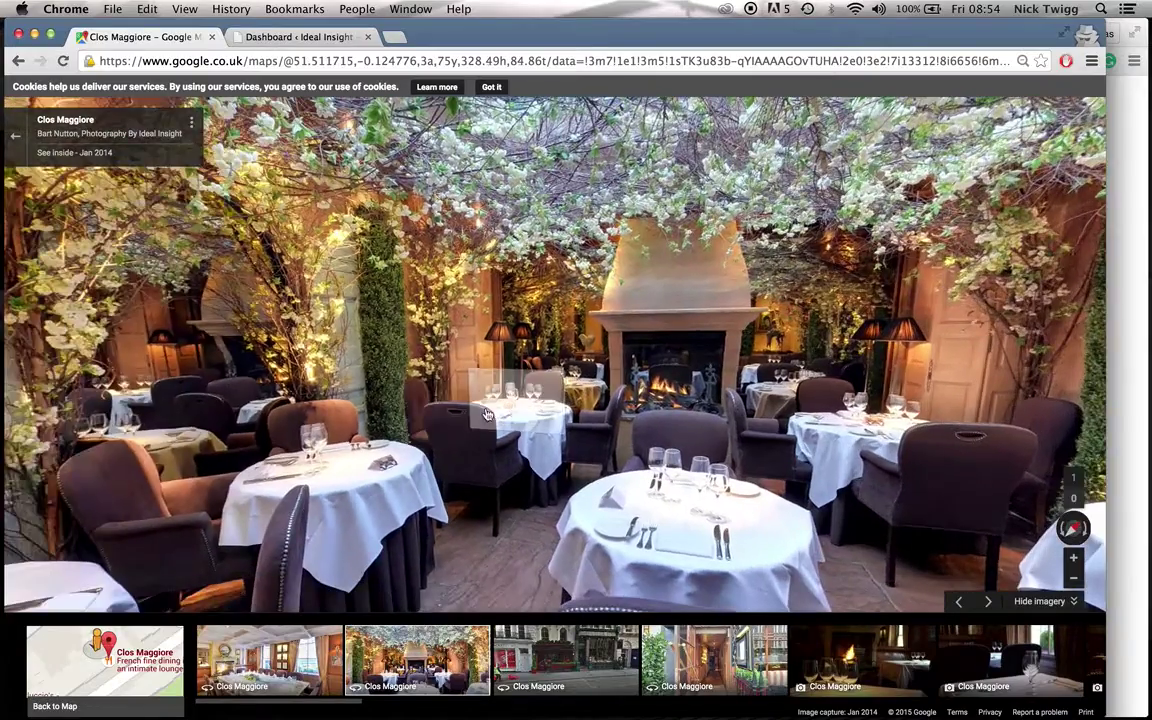
# - Walk past the tables and hedge to the bottle cabinet, then turn left toward the dining room
pyautogui.click(486, 414)
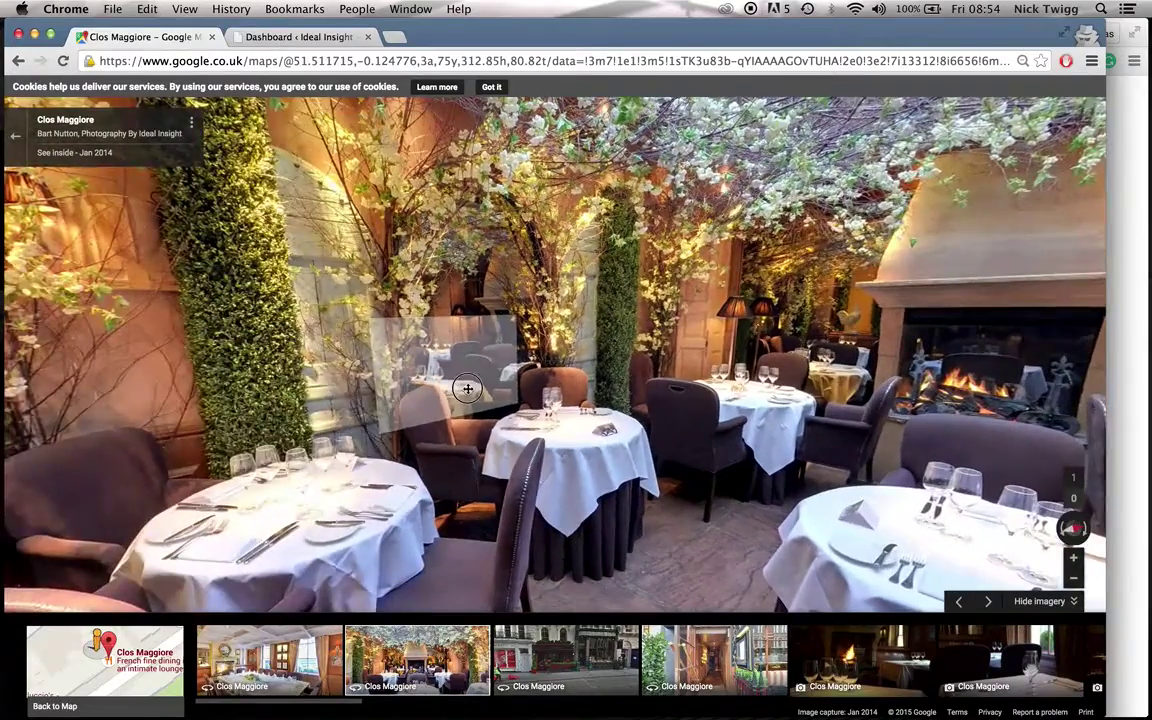
pyautogui.click(329, 391)
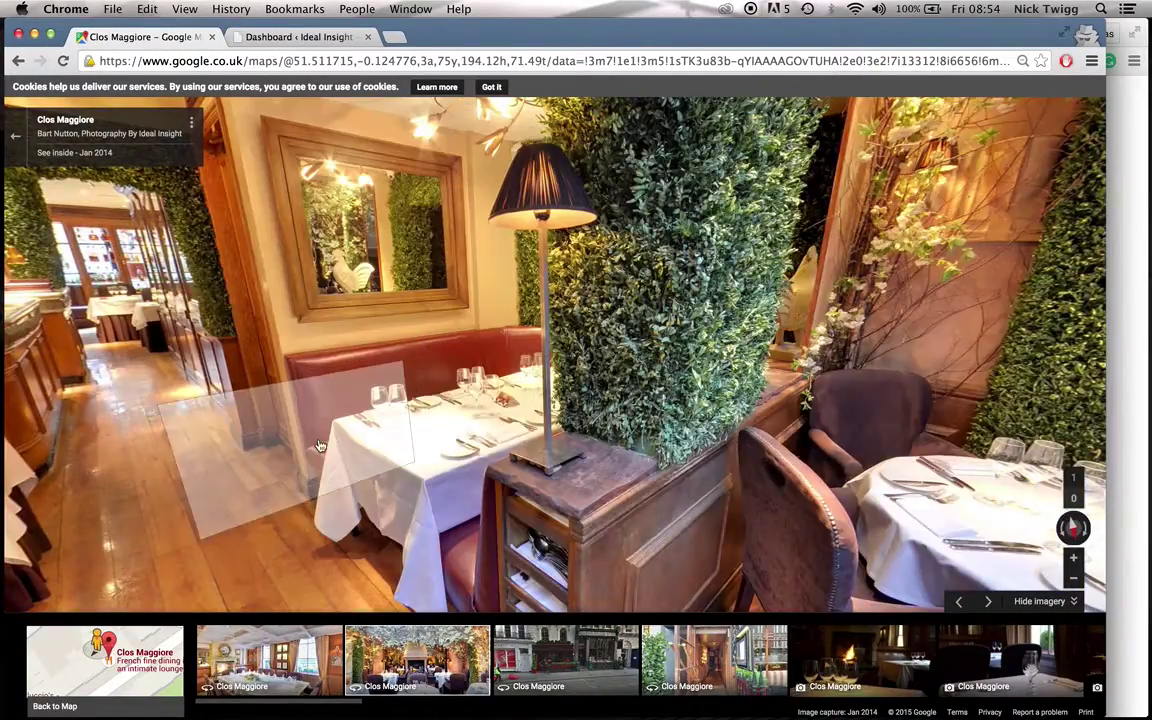
pyautogui.click(210, 445)
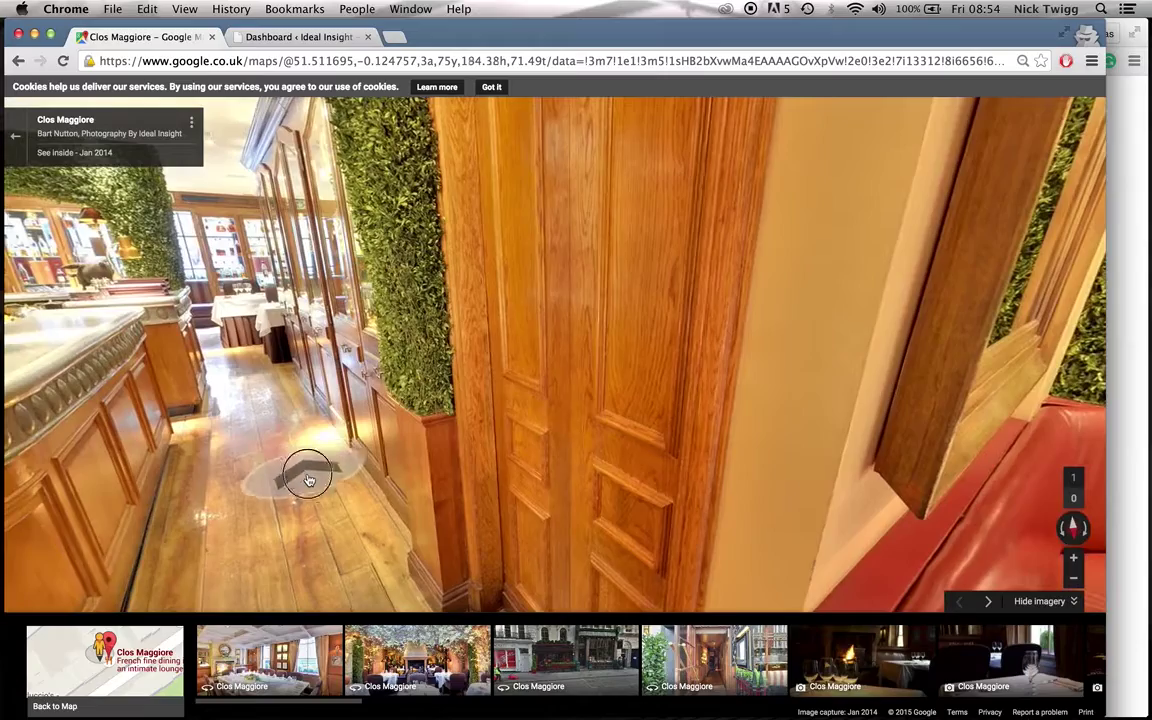
pyautogui.click(303, 470)
pyautogui.press('Left')
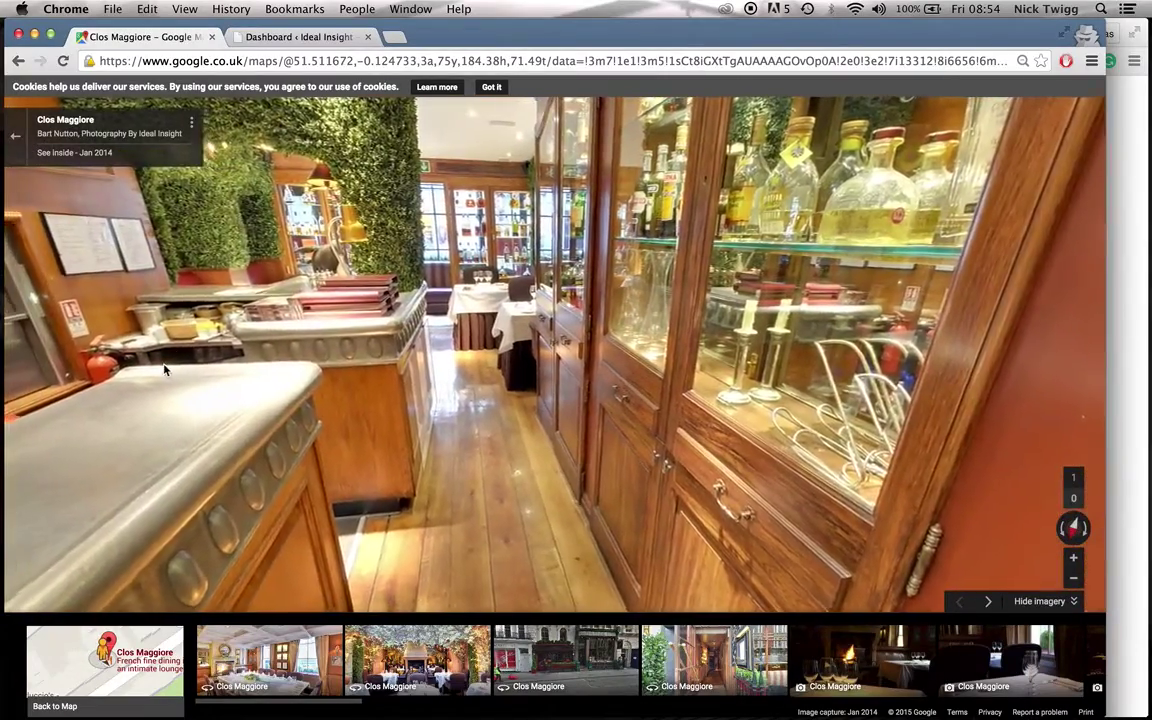
pyautogui.press('Left')
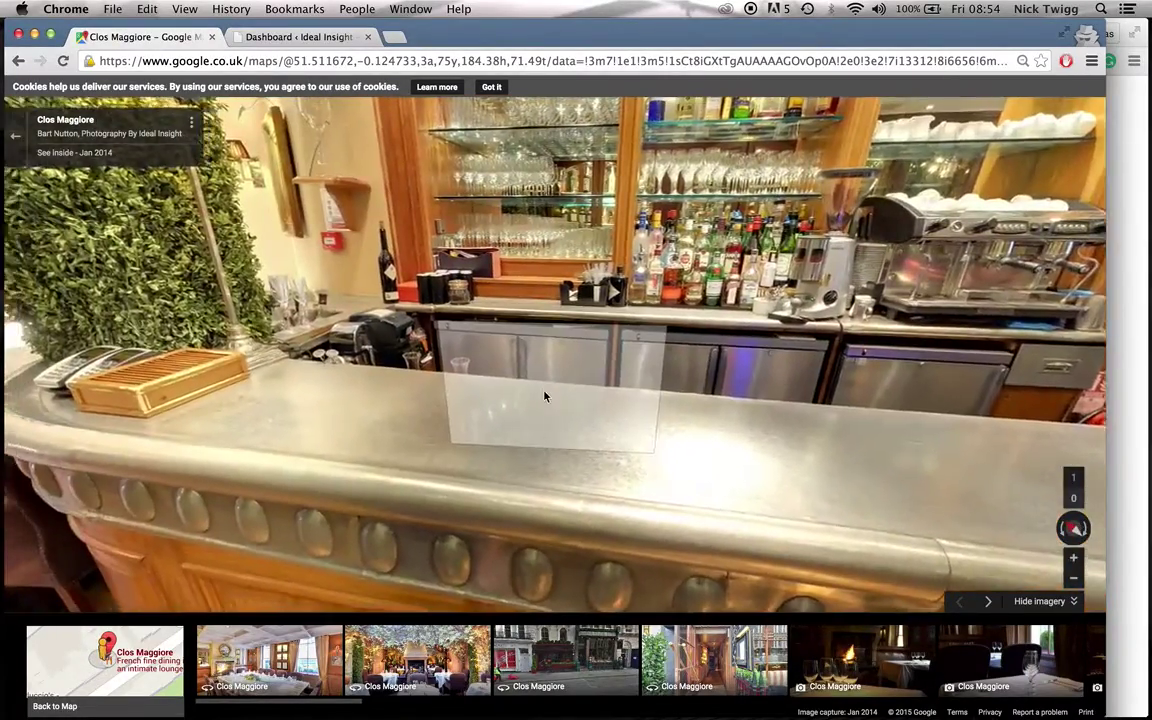
pyautogui.press('Left')
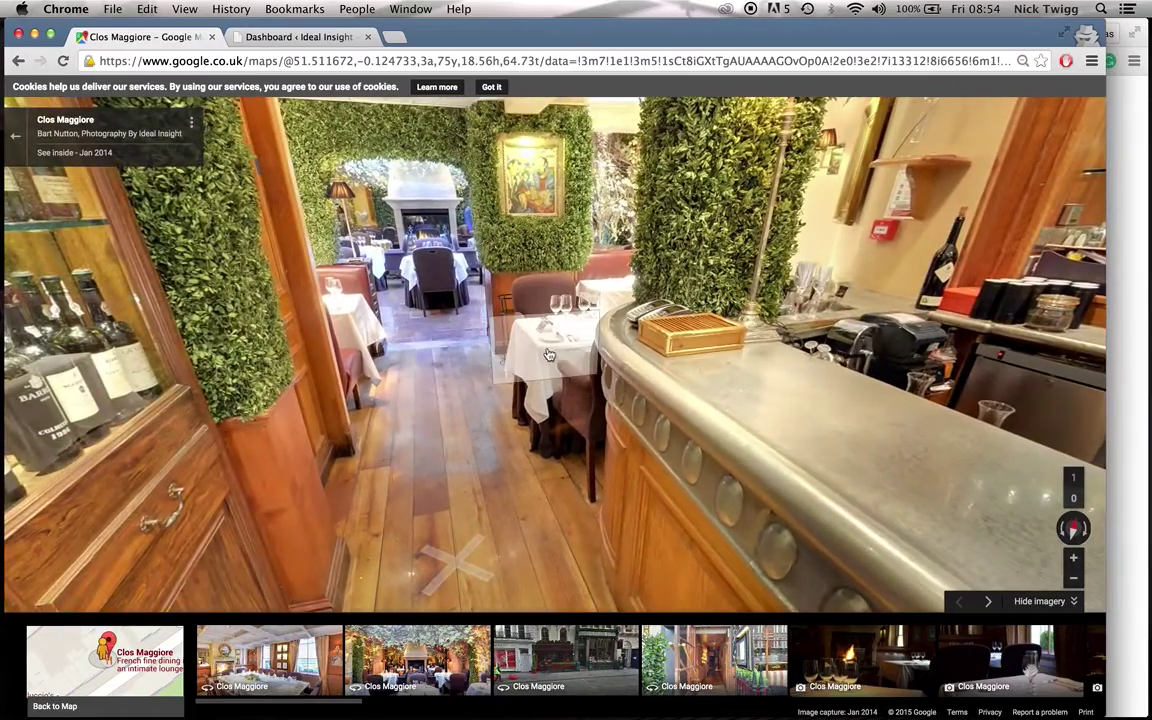
# - Move among the dining tables and through the hedge archway toward the fireplace
pyautogui.click(406, 421)
pyautogui.click(445, 393)
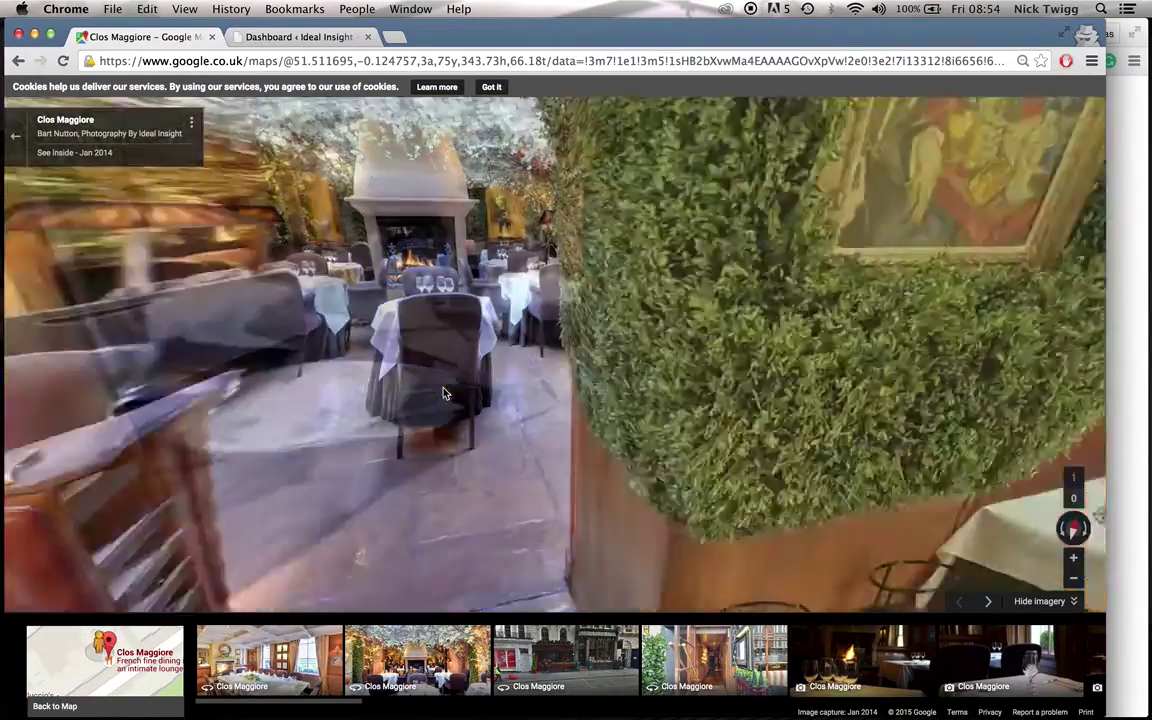
pyautogui.press('Left')
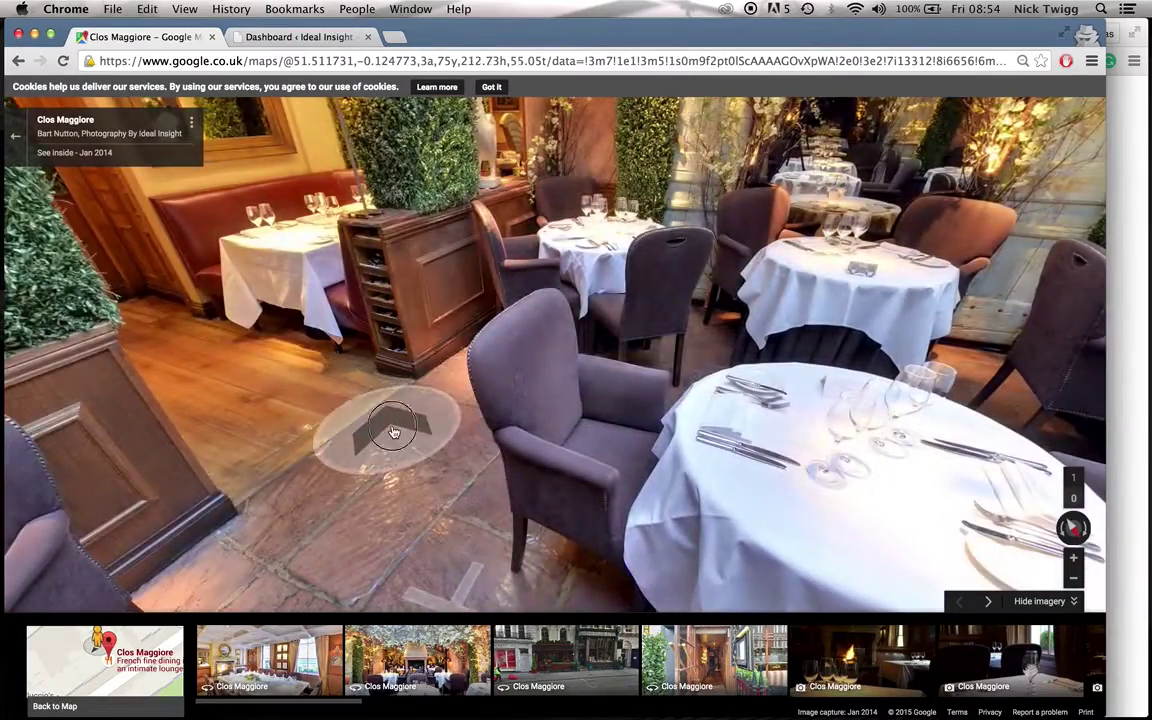
pyautogui.click(394, 432)
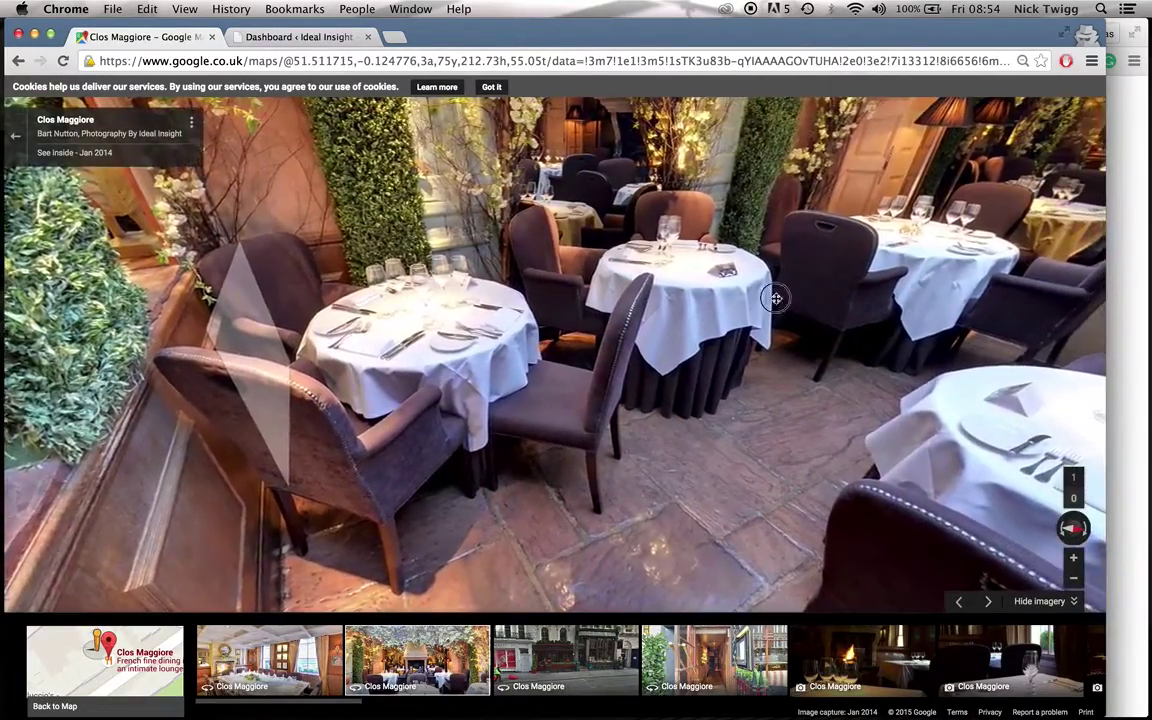
pyautogui.moveTo(776, 298); pyautogui.dragTo(643, 399)
pyautogui.click(647, 399)
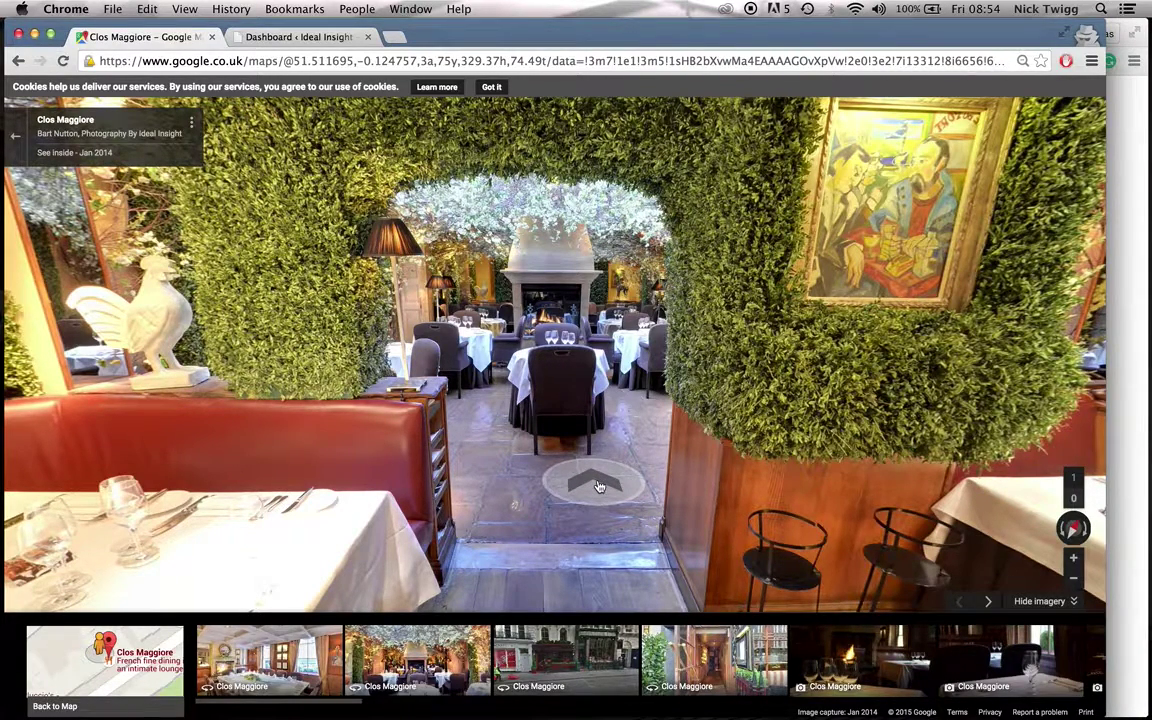
# - Open the Embed image panel for this view and keep the Medium size
pyautogui.click(192, 124)
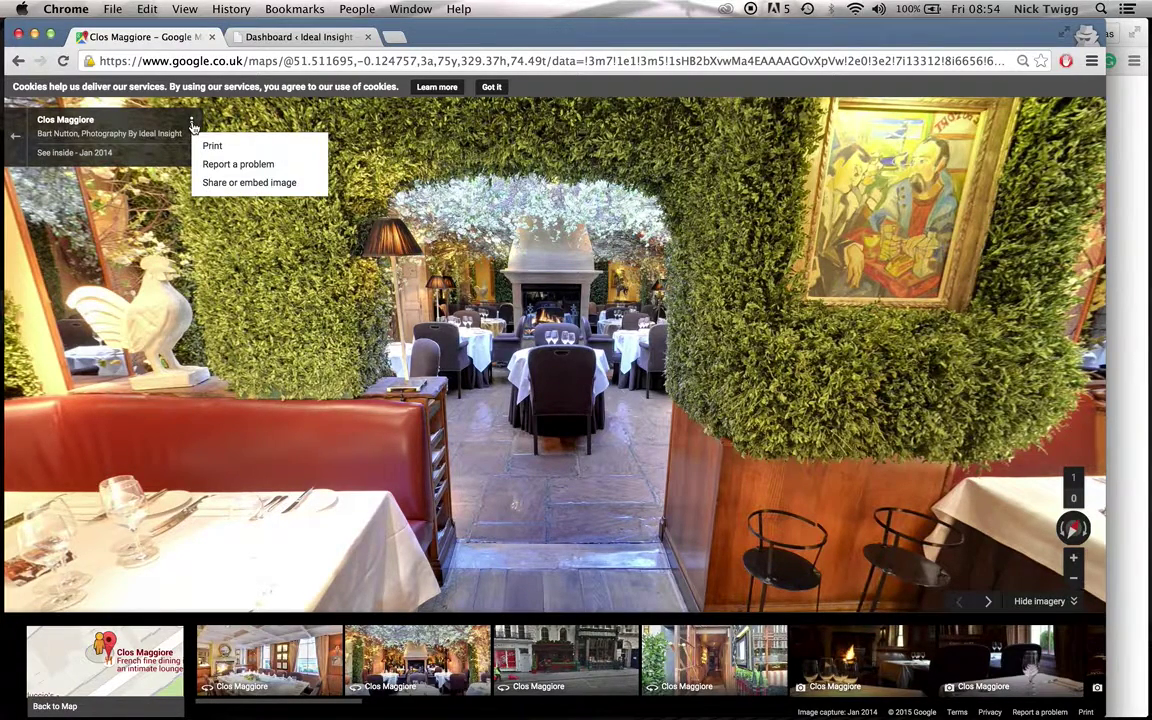
pyautogui.click(230, 183)
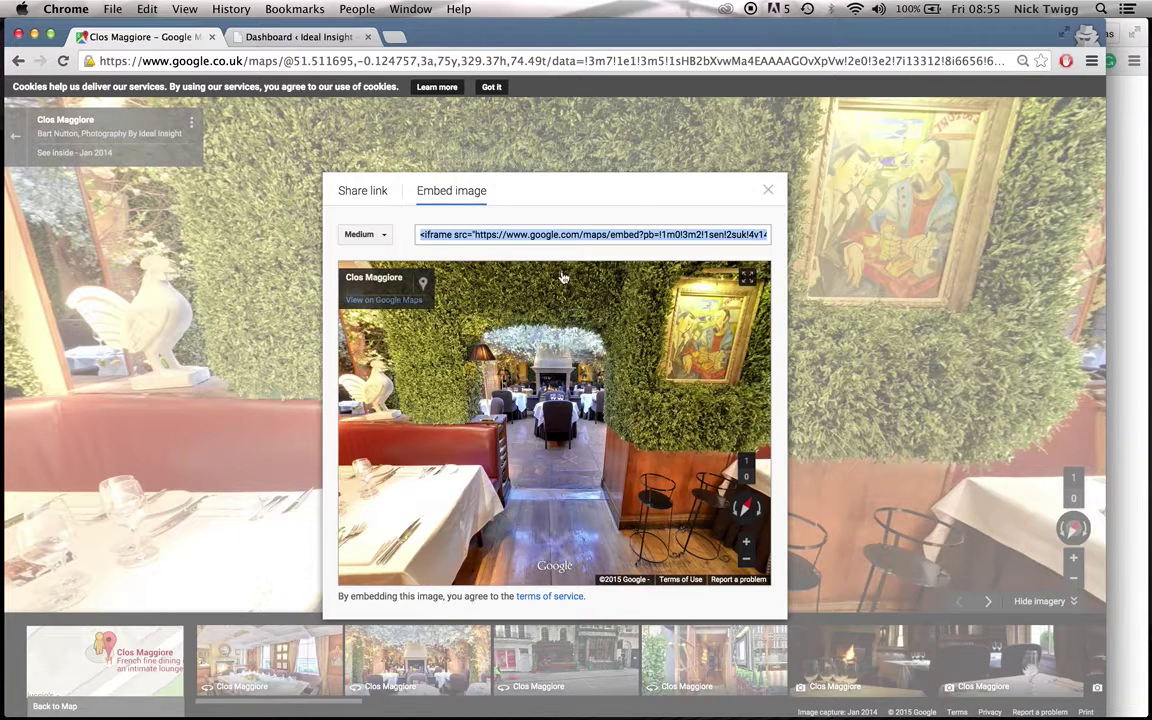
pyautogui.click(369, 236)
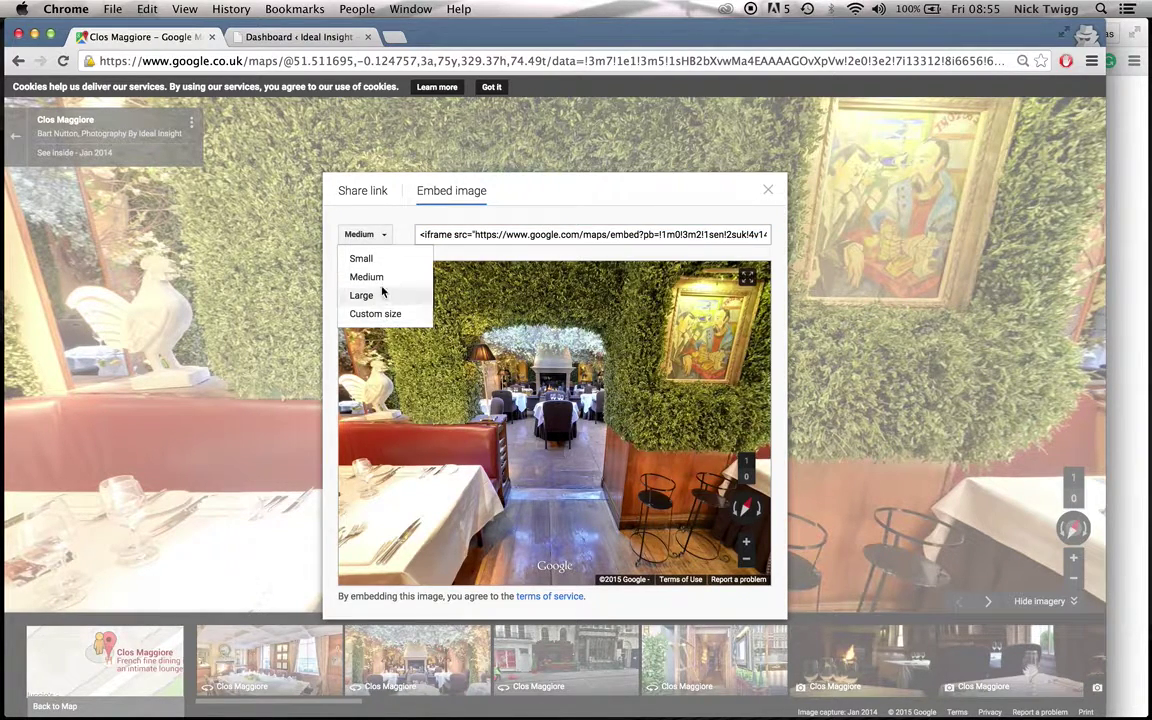
pyautogui.click(390, 222)
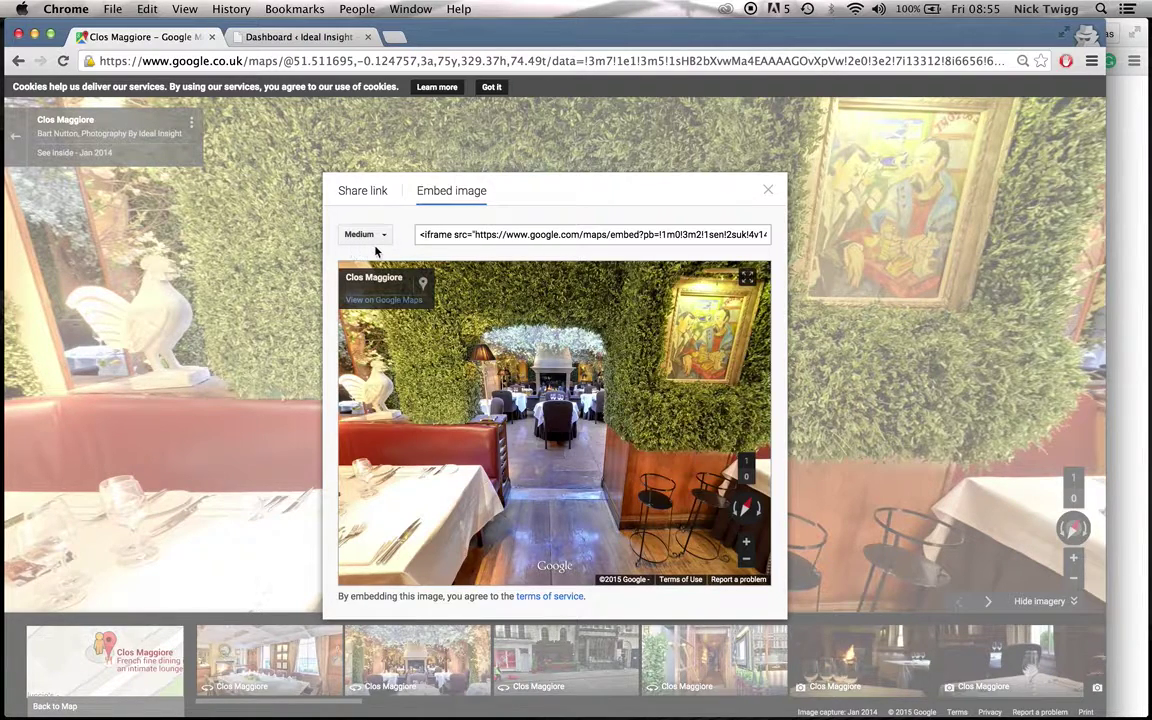
# - Copy the whole iframe embed code and go to the WordPress dashboard
pyautogui.click(490, 234)
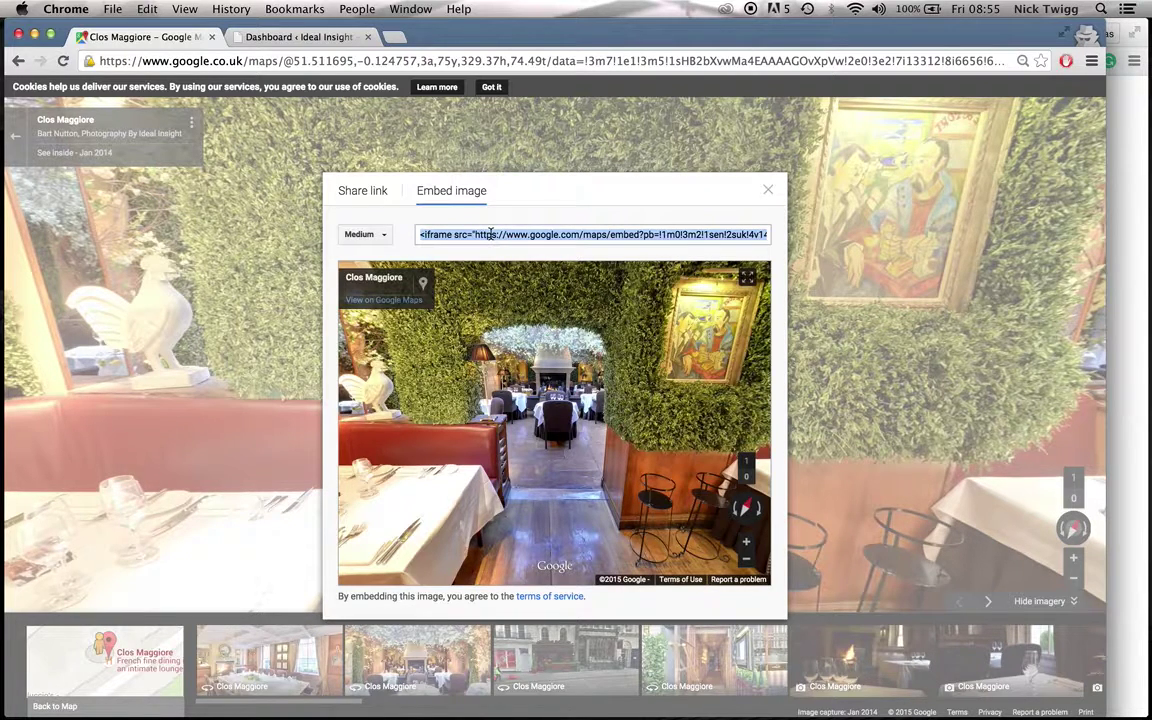
pyautogui.rightClick(490, 234)
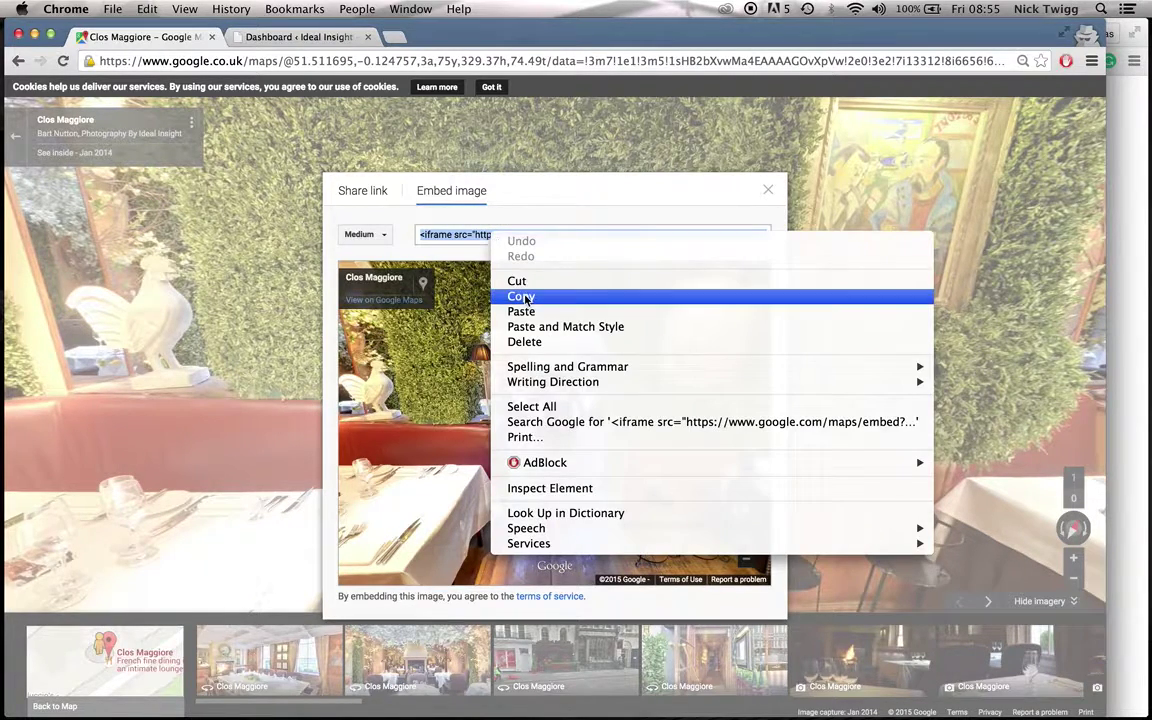
pyautogui.click(527, 297)
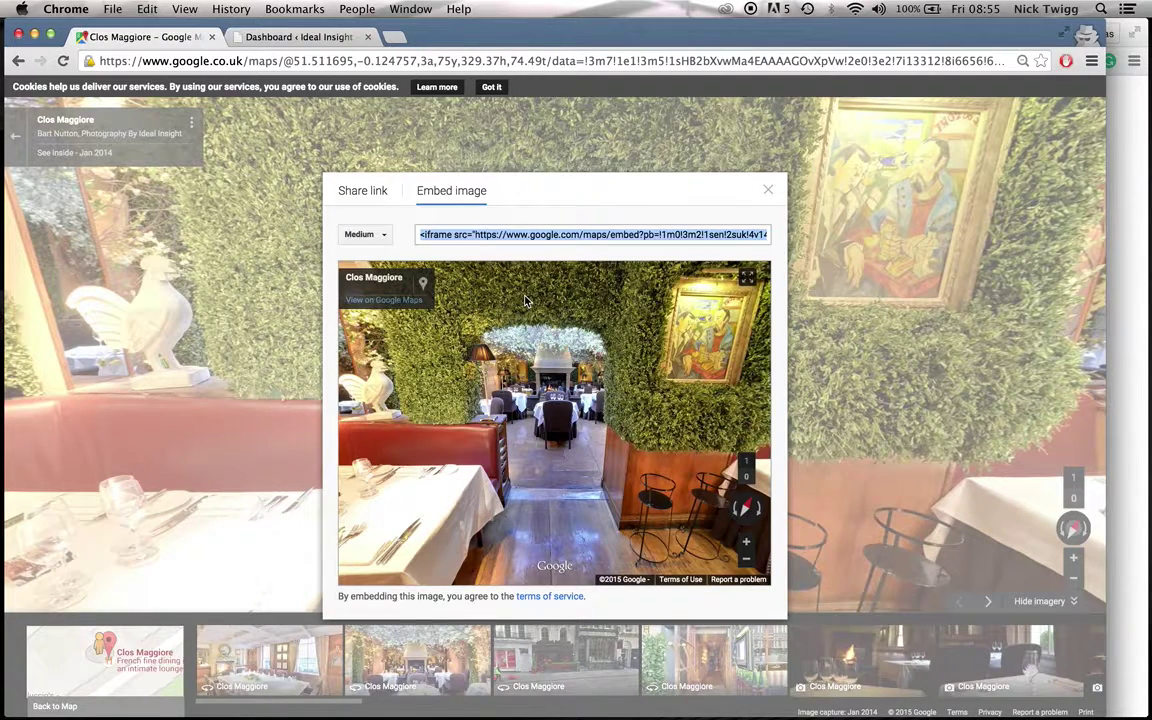
pyautogui.click(302, 37)
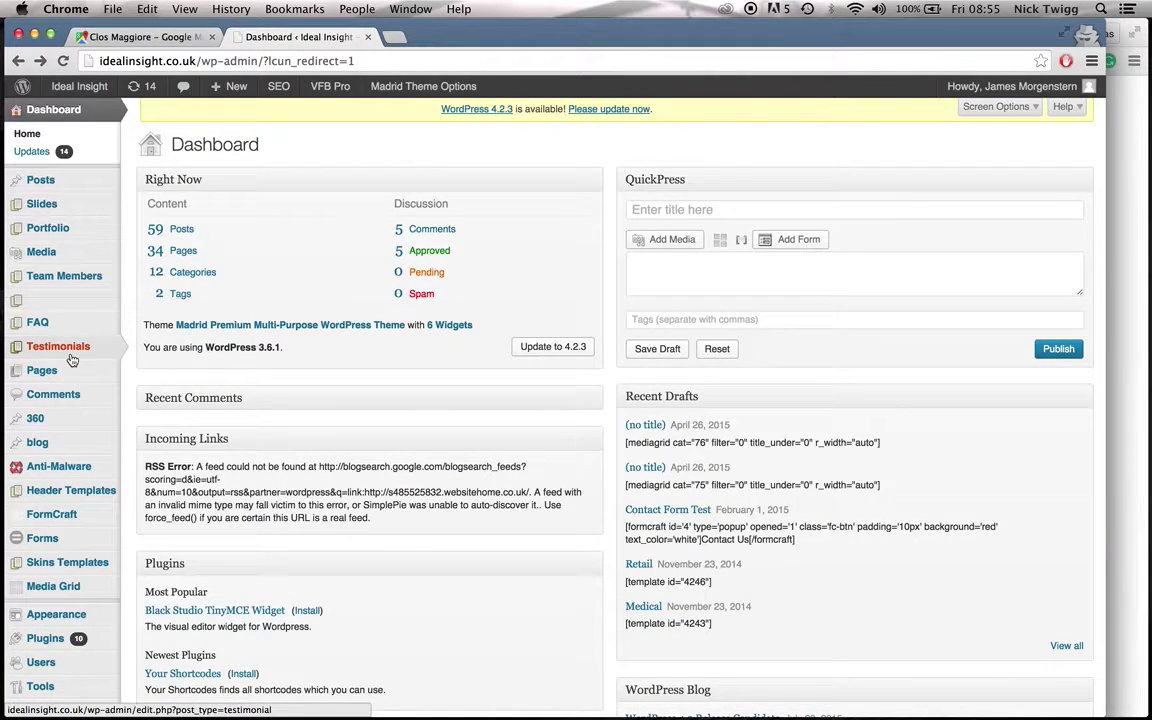
# - Add a new WordPress page and title it 'See Inside Clos Maggiore'
pyautogui.moveTo(72, 369)
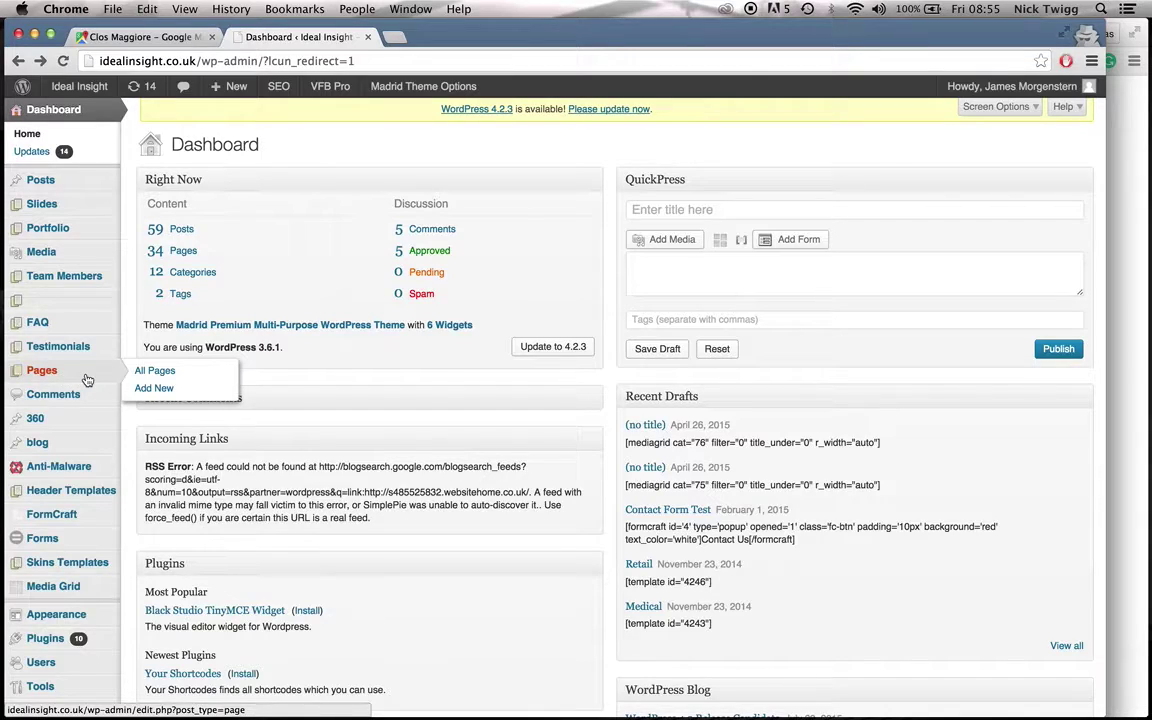
pyautogui.click(155, 388)
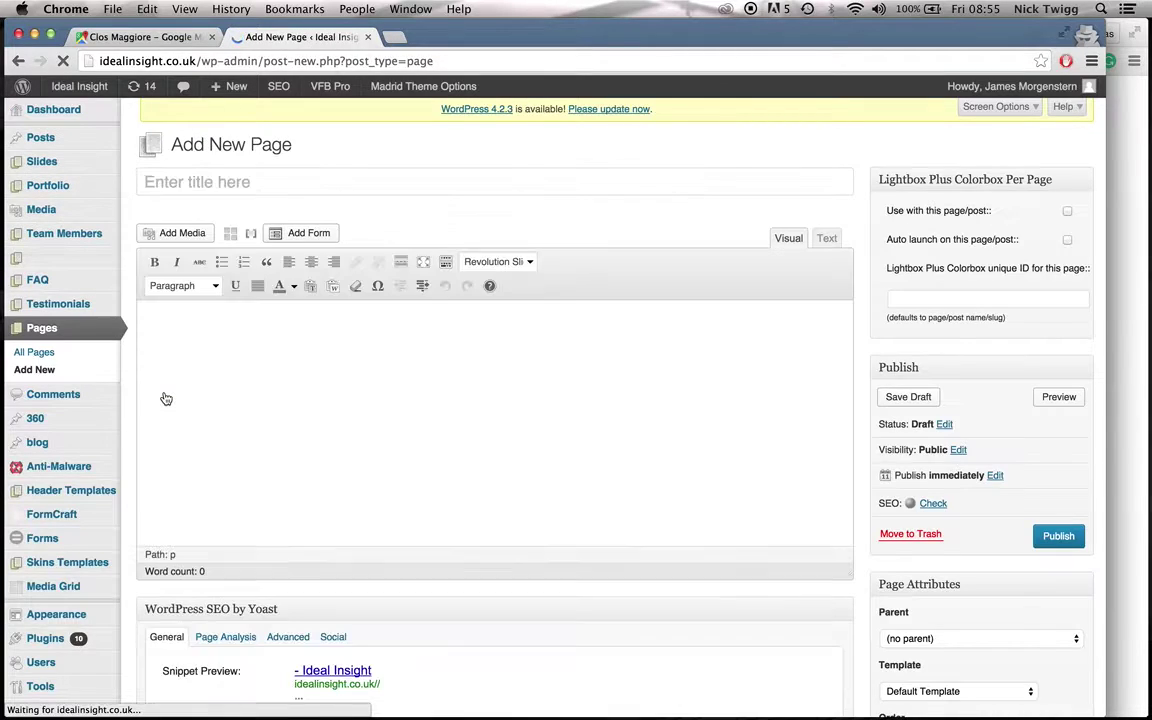
pyautogui.click(310, 187)
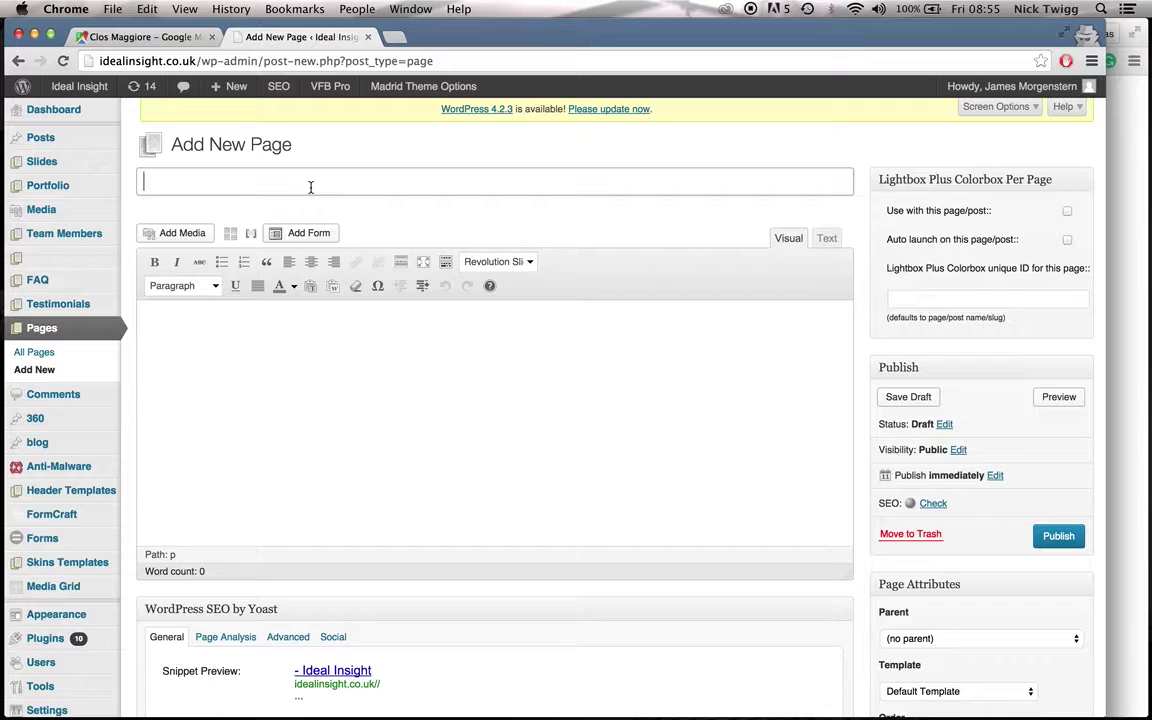
pyautogui.write('See Inside C')
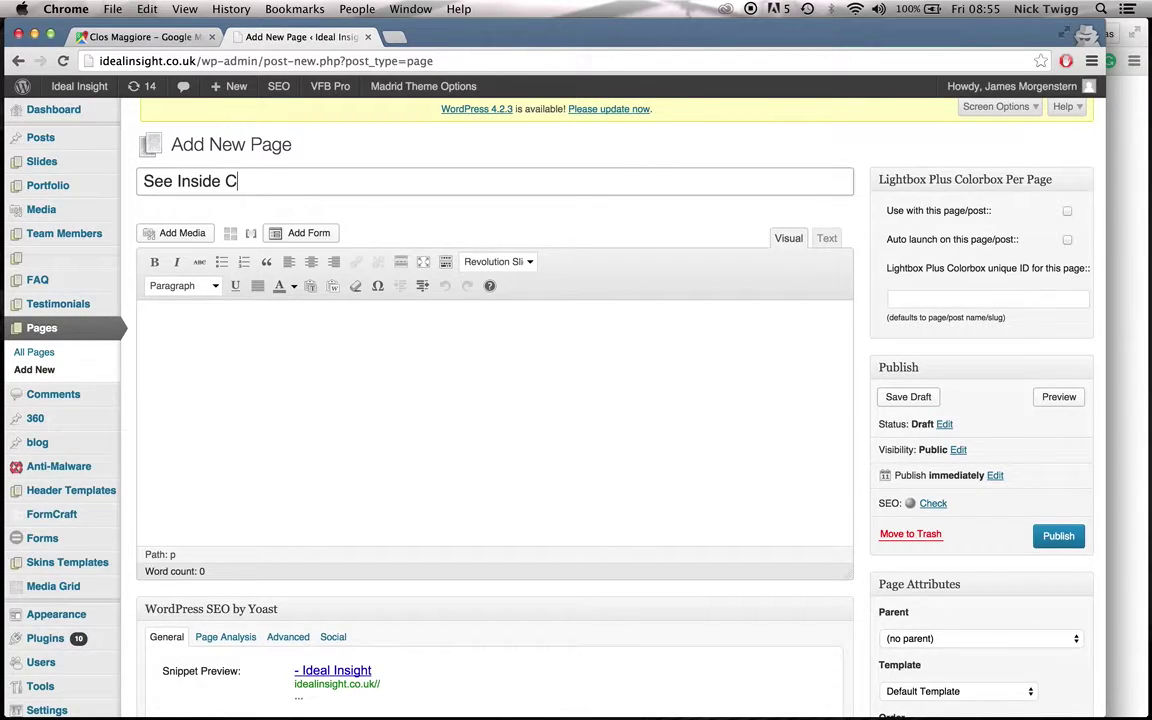
pyautogui.write('los Maggiore')
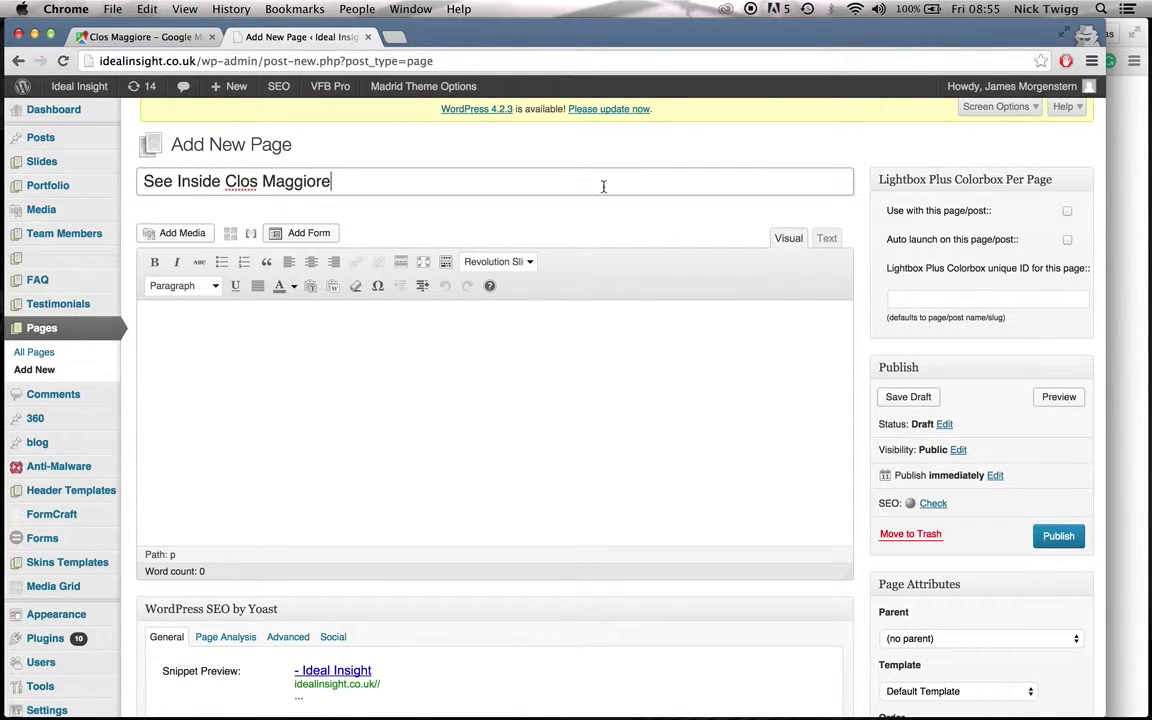
# - Paste the copied Google Maps iframe code into the page body in the Text view
pyautogui.click(827, 240)
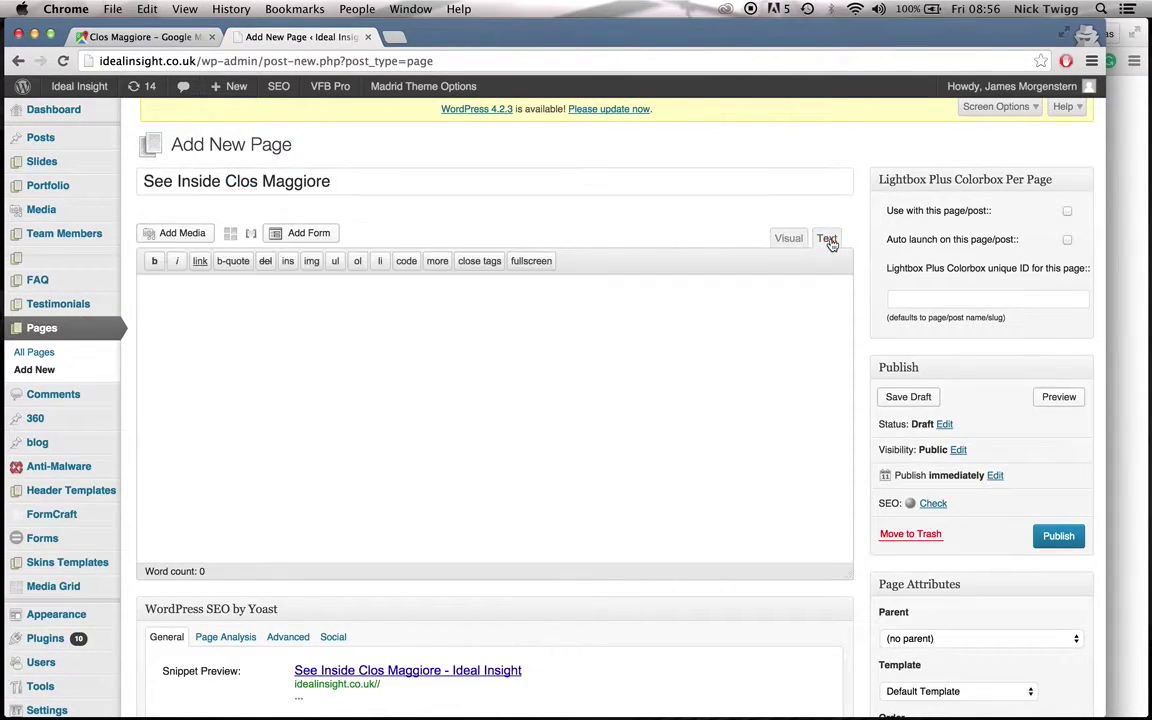
pyautogui.rightClick(468, 350)
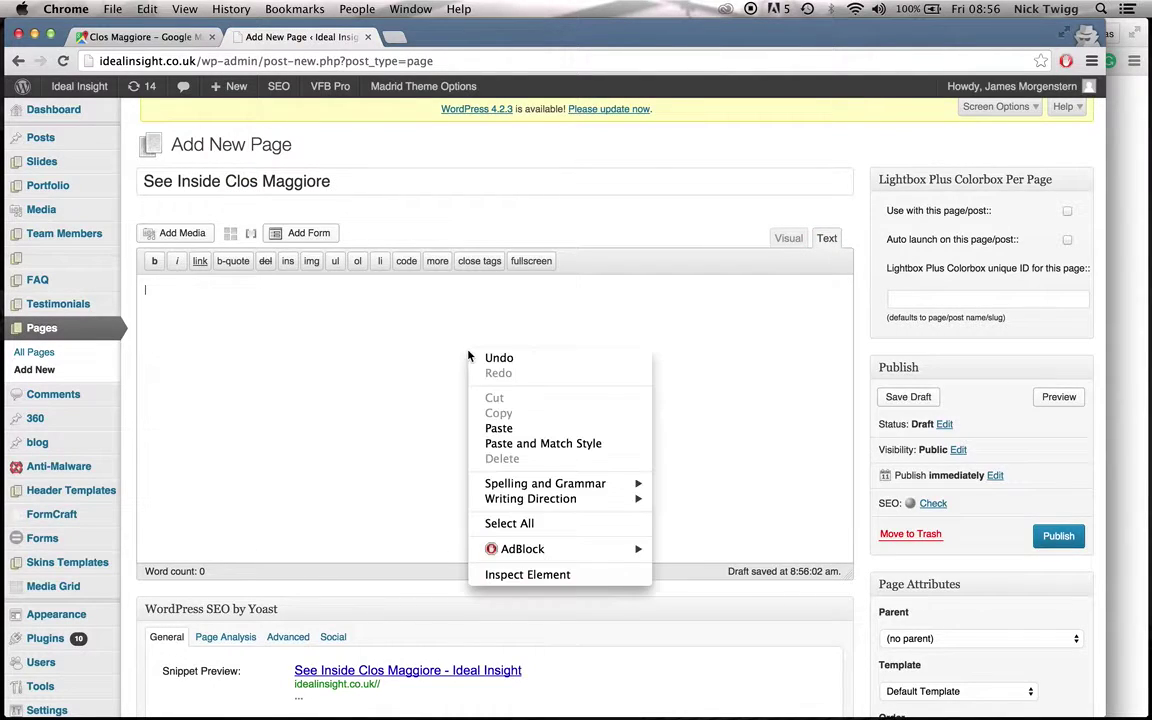
pyautogui.click(486, 424)
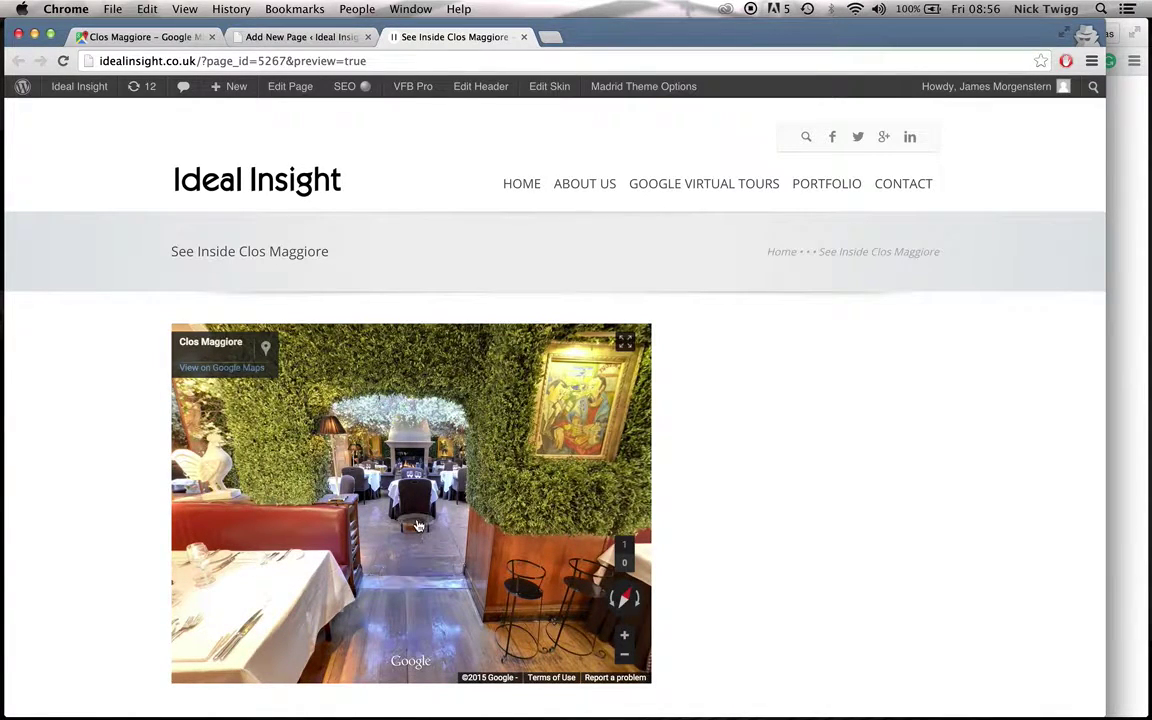
# - In the preview, walk the embedded tour through the arch to the fireplace and round tables
pyautogui.click(418, 525)
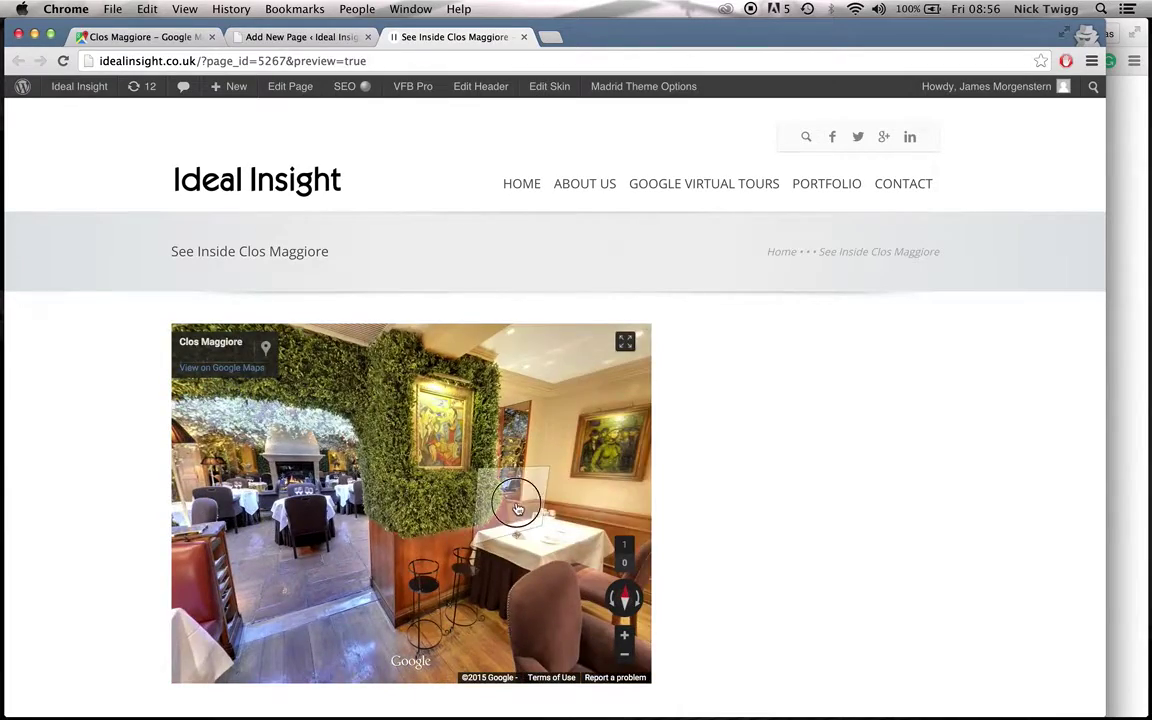
pyautogui.click(517, 509)
pyautogui.moveTo(517, 509); pyautogui.dragTo(335, 468)
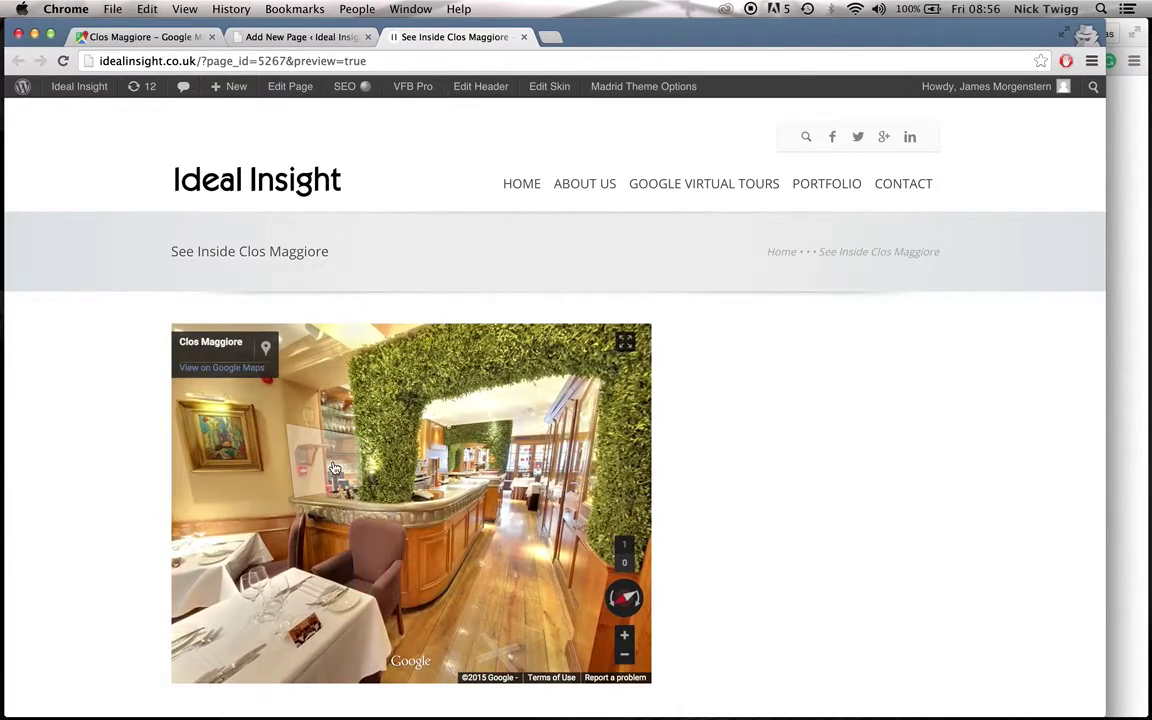
pyautogui.click(335, 468)
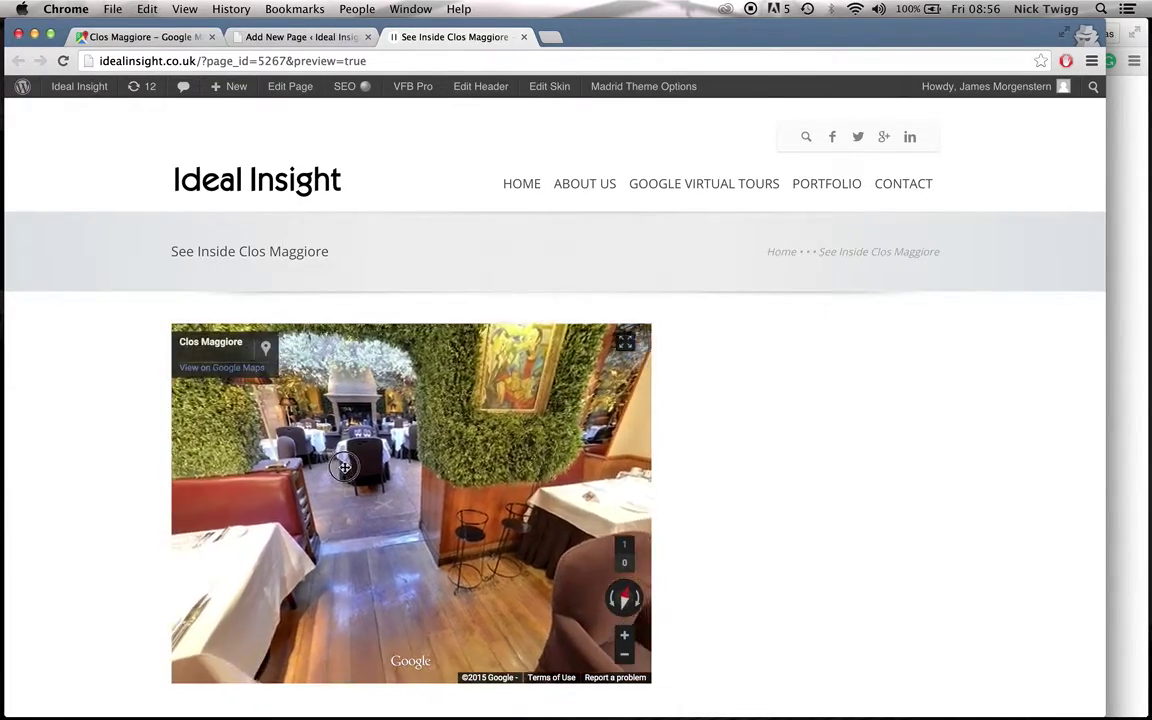
pyautogui.click(344, 467)
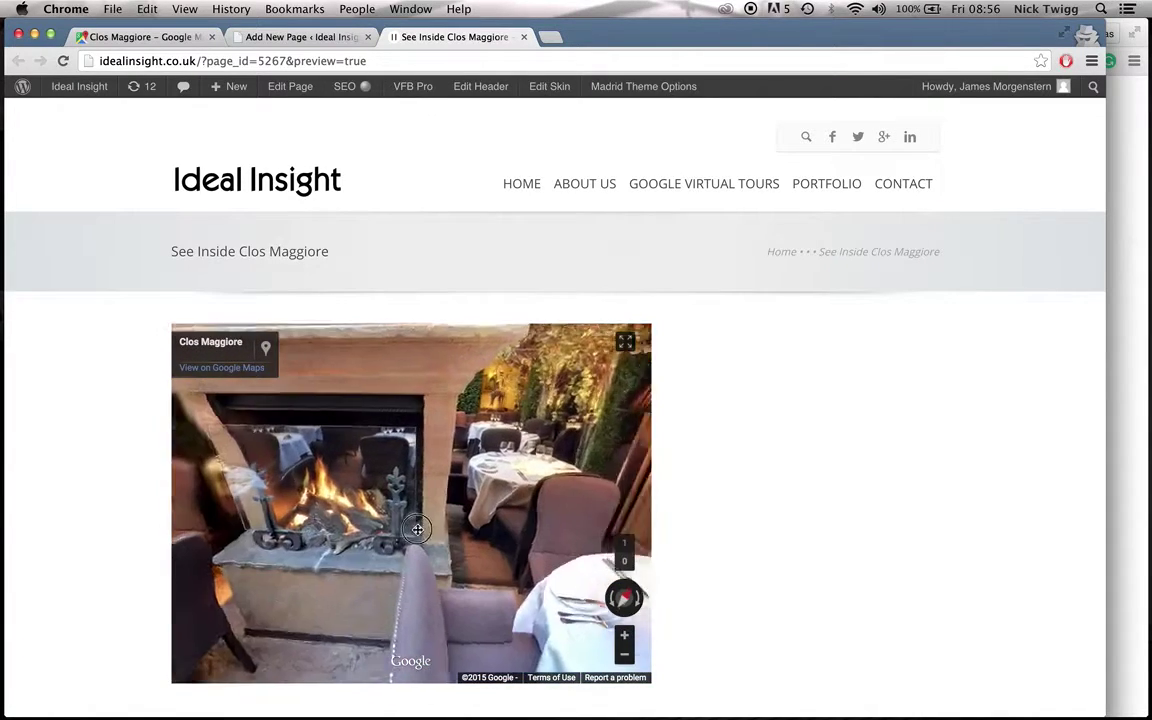
pyautogui.moveTo(417, 529); pyautogui.dragTo(566, 459)
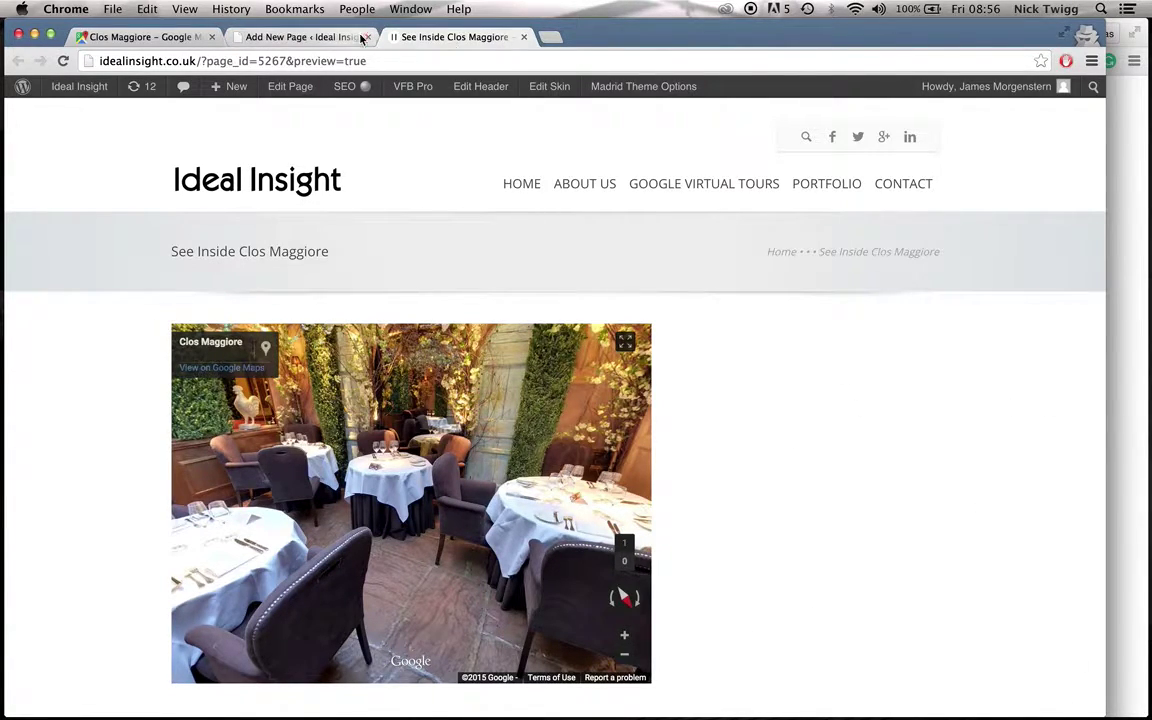
# - Back in the editor, change the iframe width from 600 to 1000 and height from 450 to 650
pyautogui.click(525, 37)
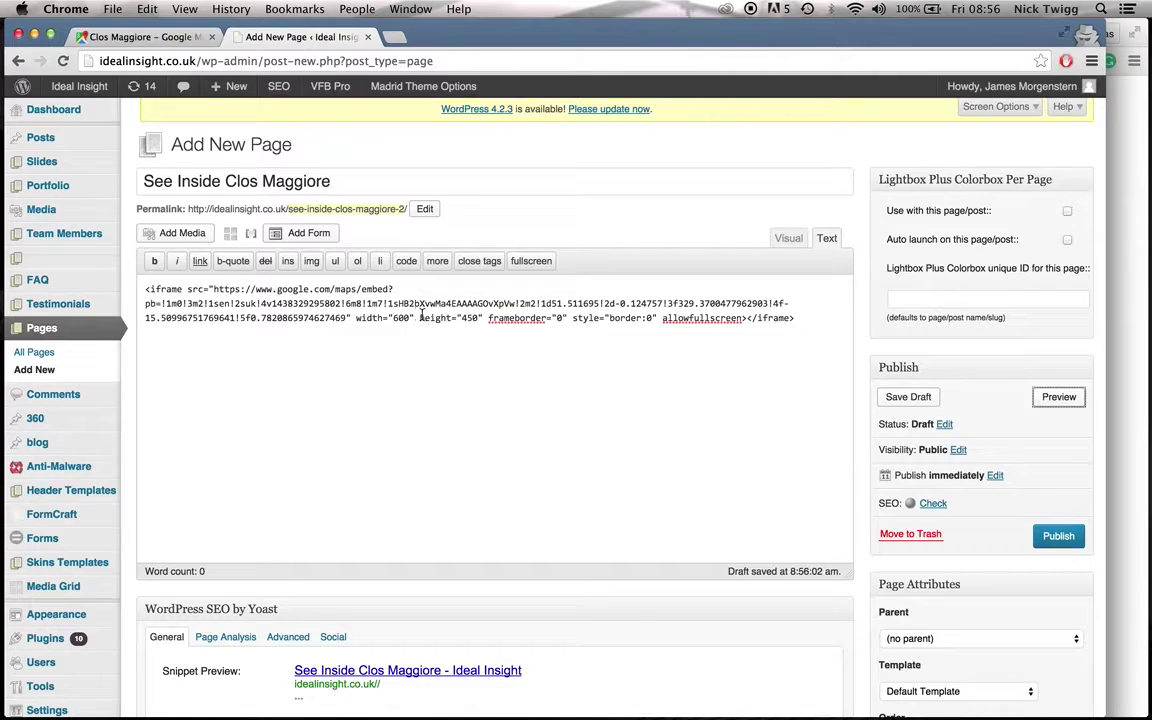
pyautogui.click(409, 318)
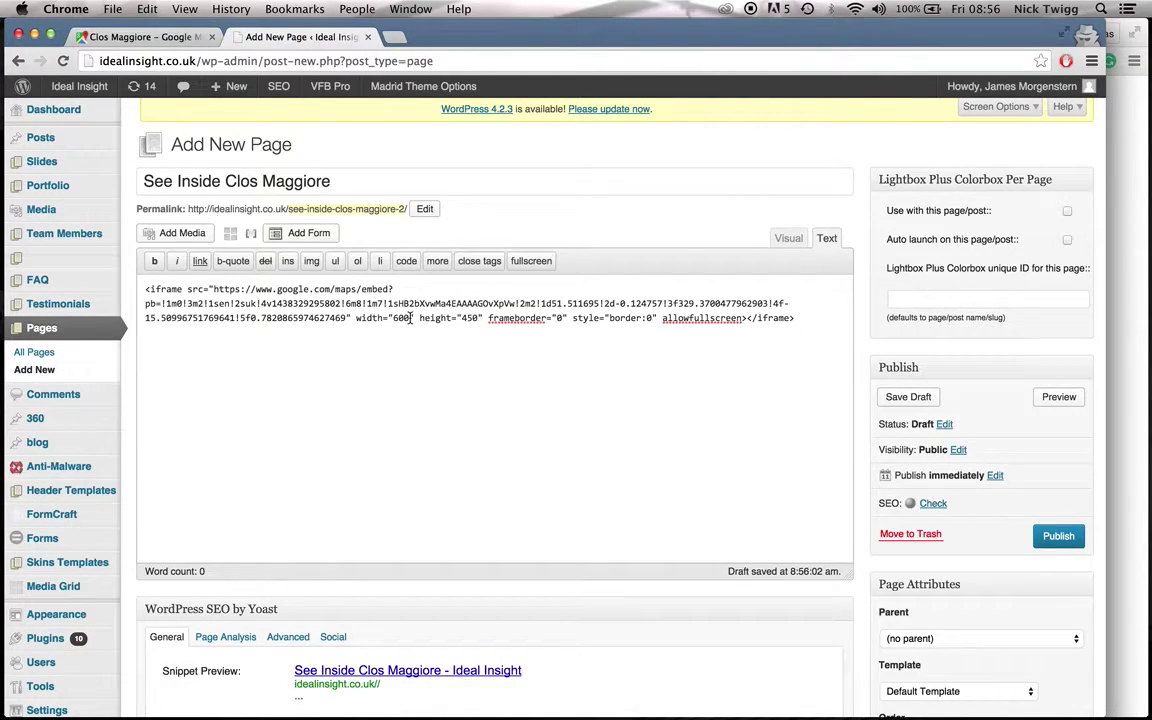
pyautogui.click(399, 318)
pyautogui.press('BackSpace')
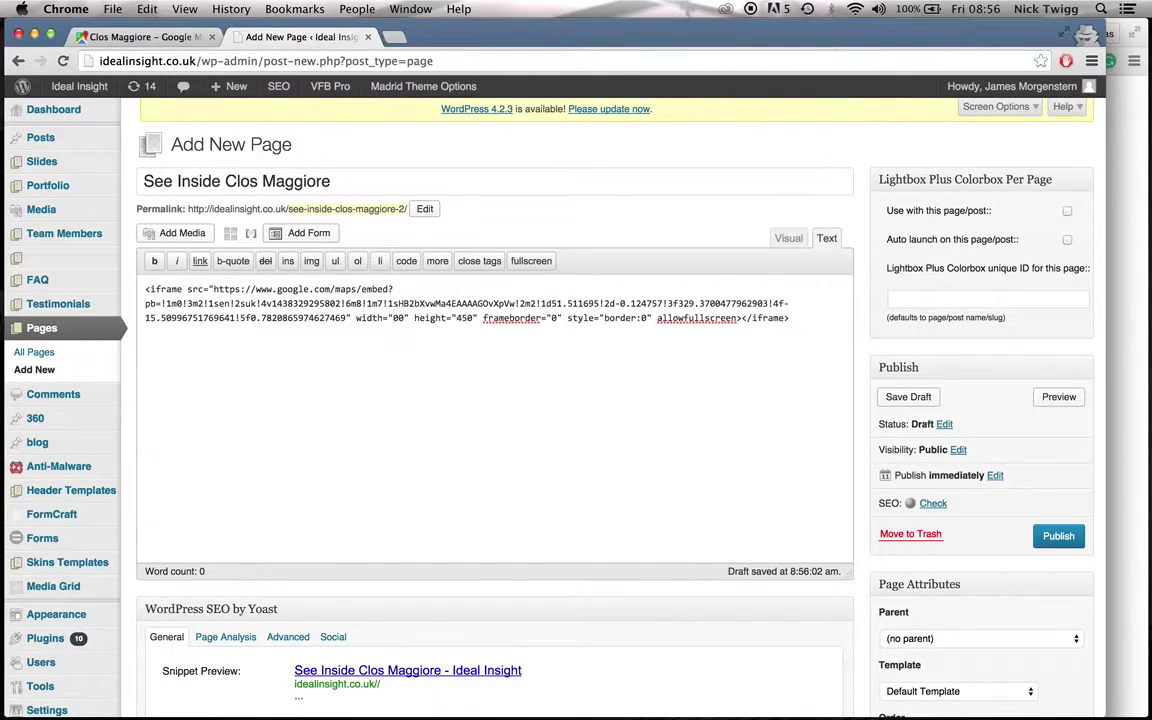
pyautogui.write('10')
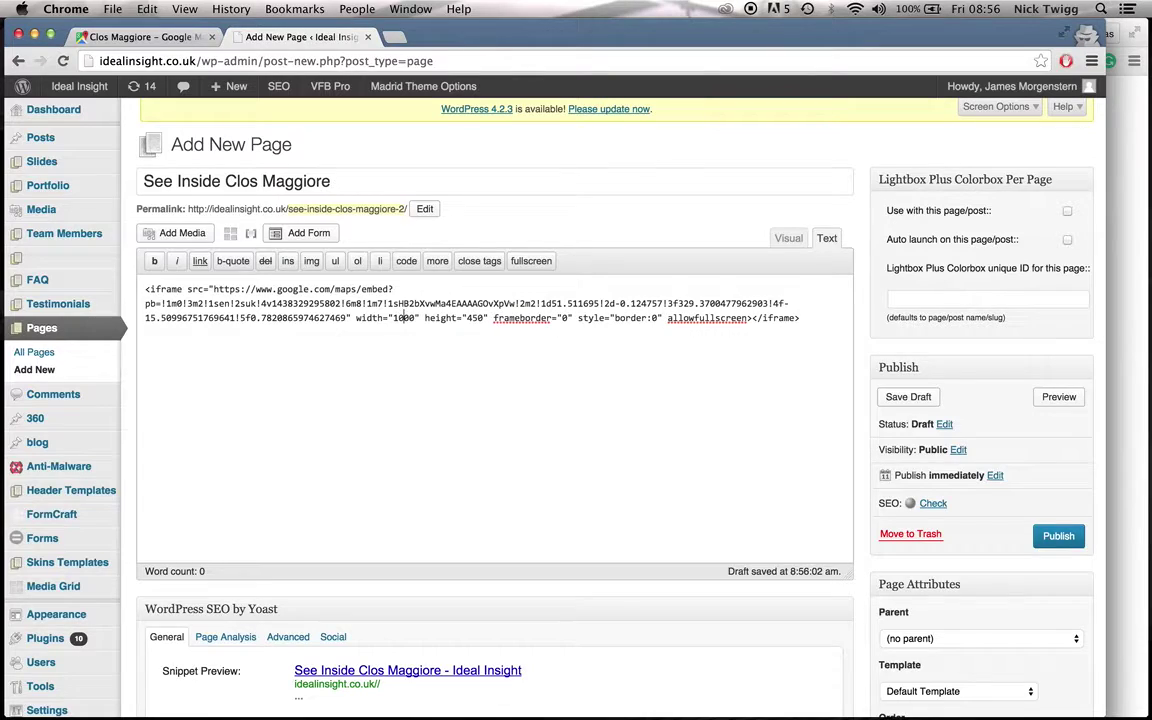
pyautogui.click(476, 318)
pyautogui.press('BackSpace')
pyautogui.write('6')
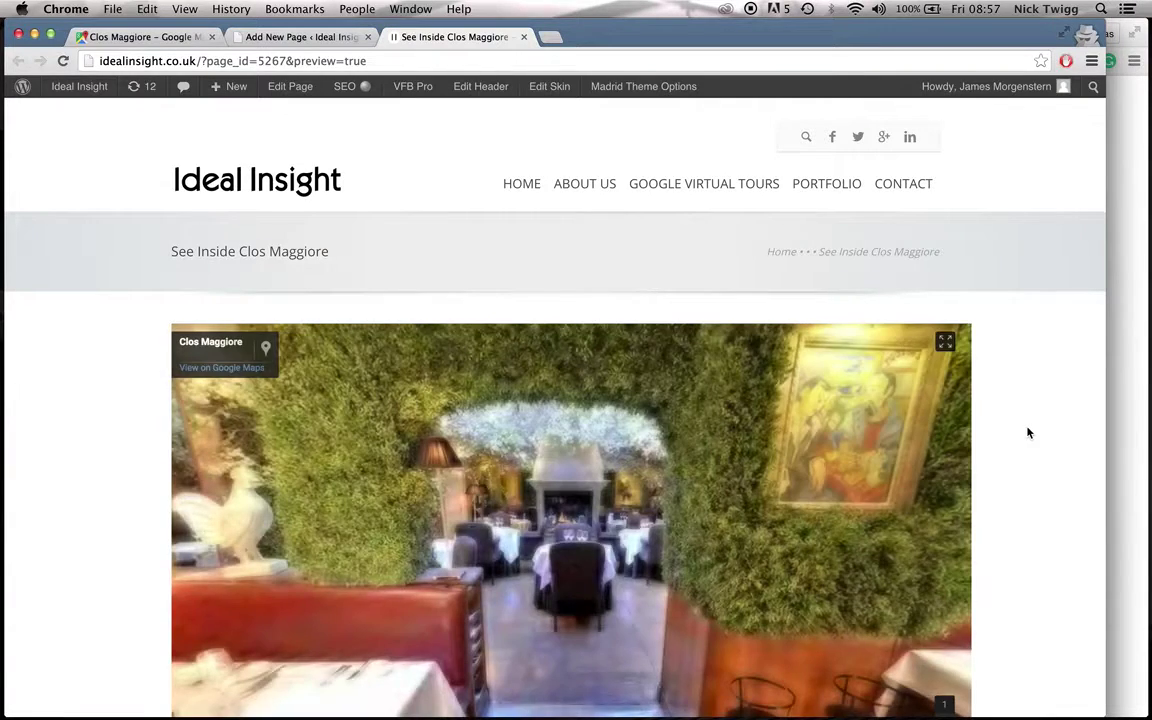
pyautogui.scroll(-5, 1028, 432)
pyautogui.scroll(1, 1028, 432)
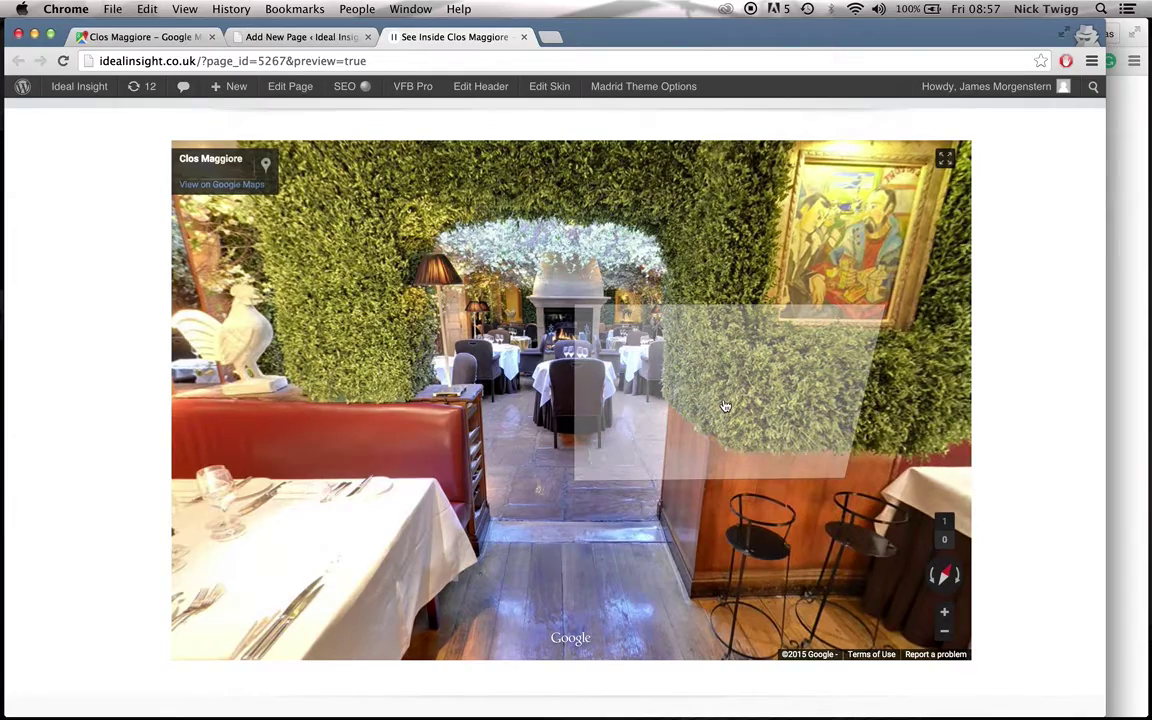
pyautogui.click(542, 464)
pyautogui.click(450, 455)
pyautogui.click(446, 397)
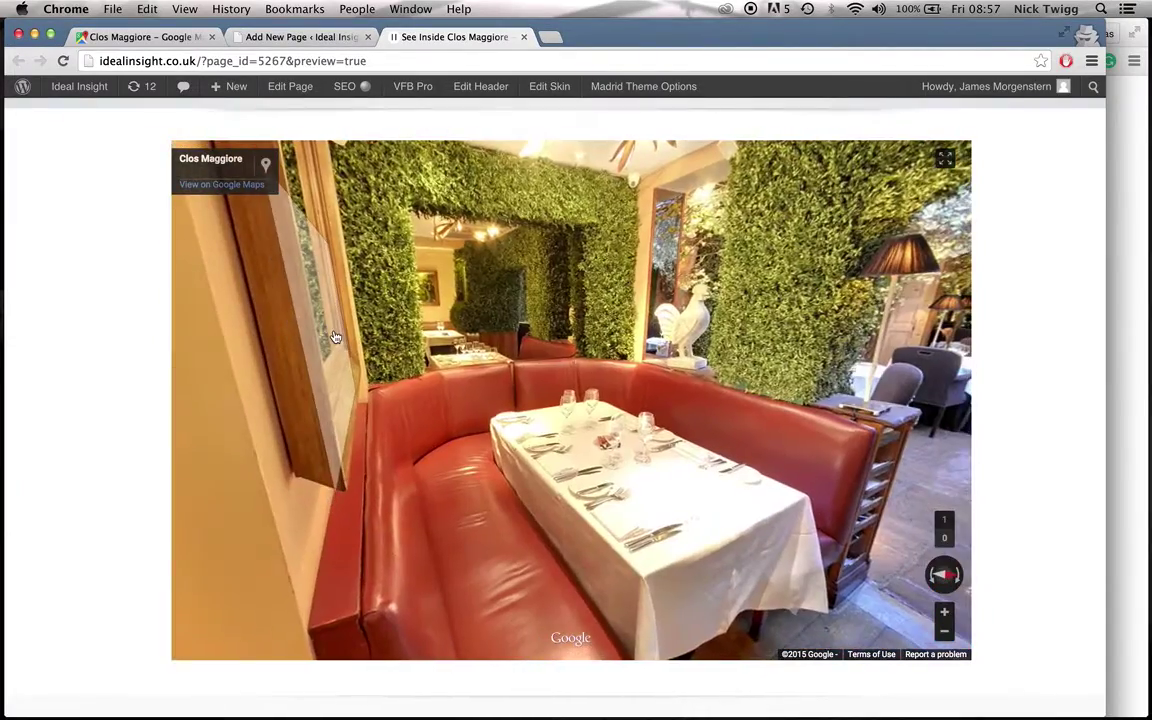
pyautogui.click(488, 327)
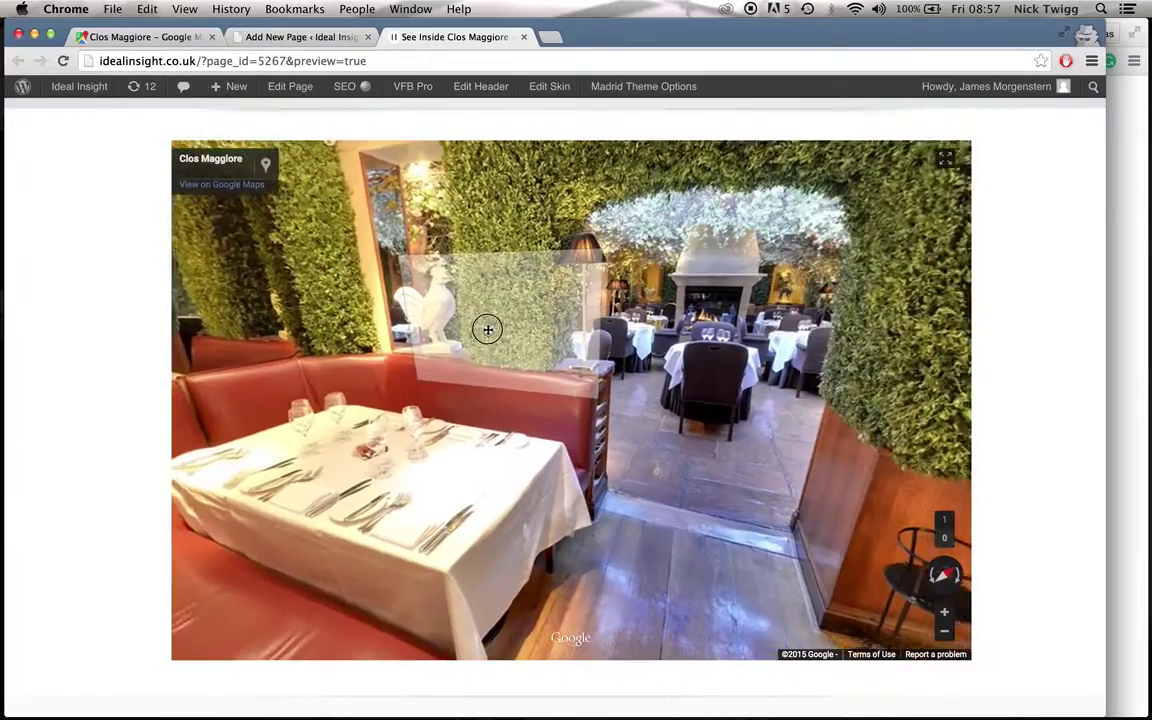
pyautogui.click(769, 445)
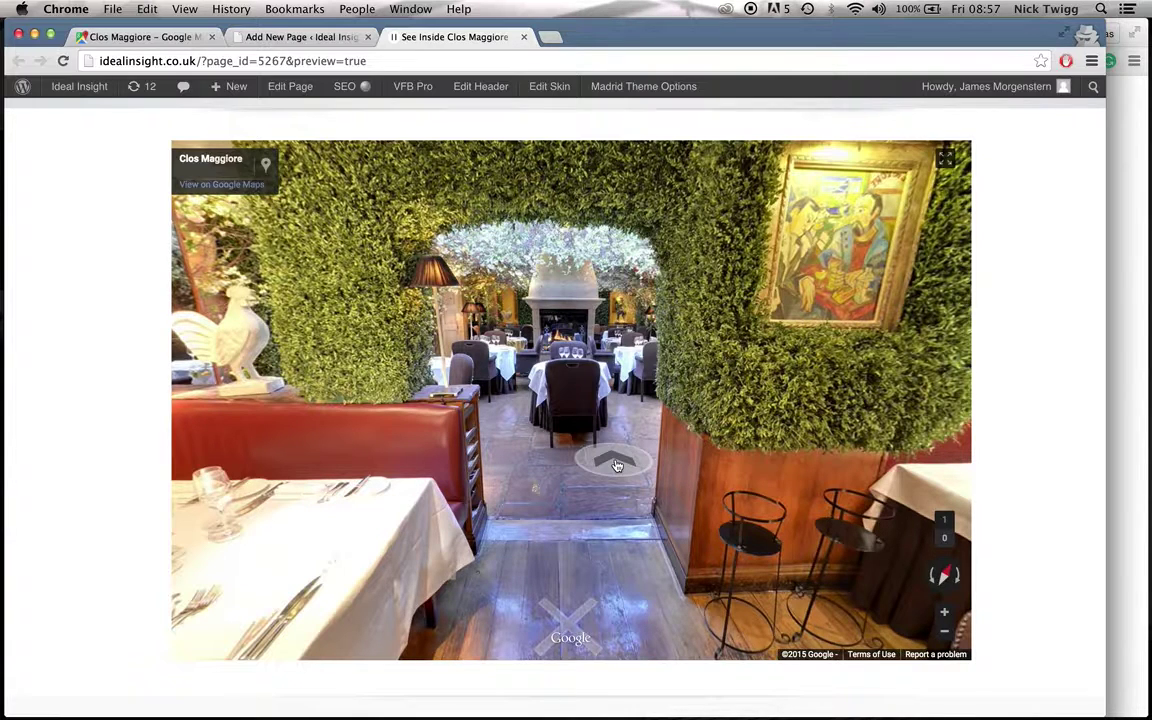
# - Close the embed dialog and turn the panorama from the wooden corridor toward the fireplace dining room
pyautogui.click(160, 38)
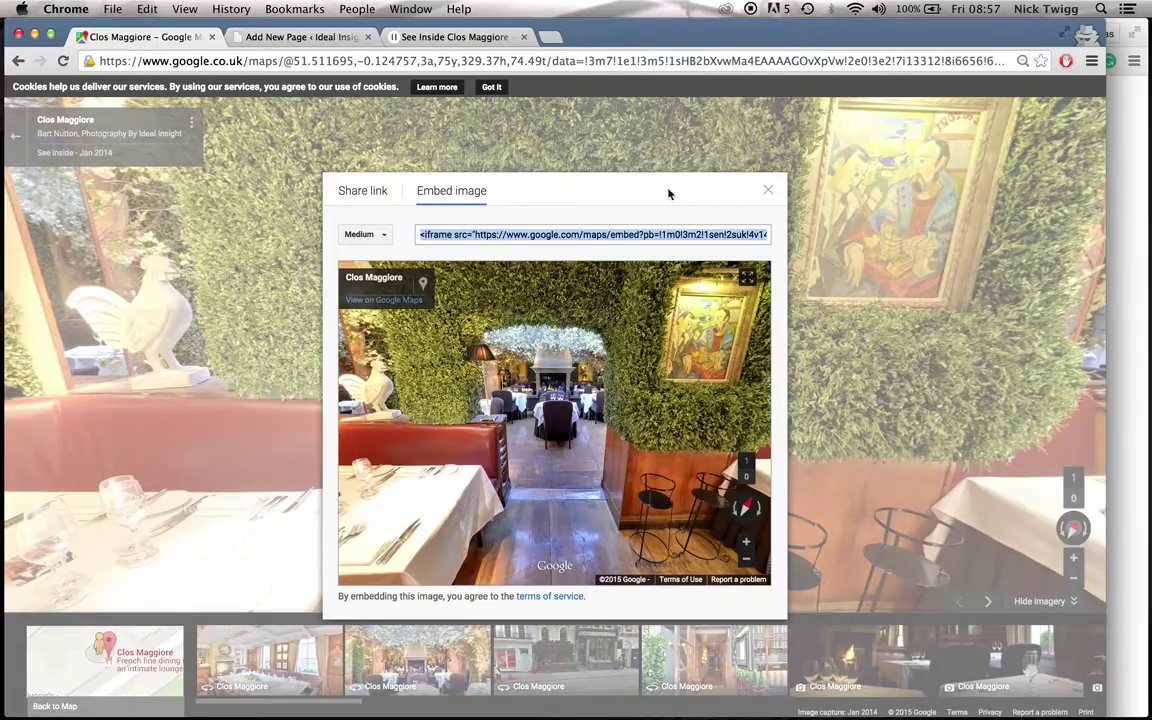
pyautogui.click(769, 193)
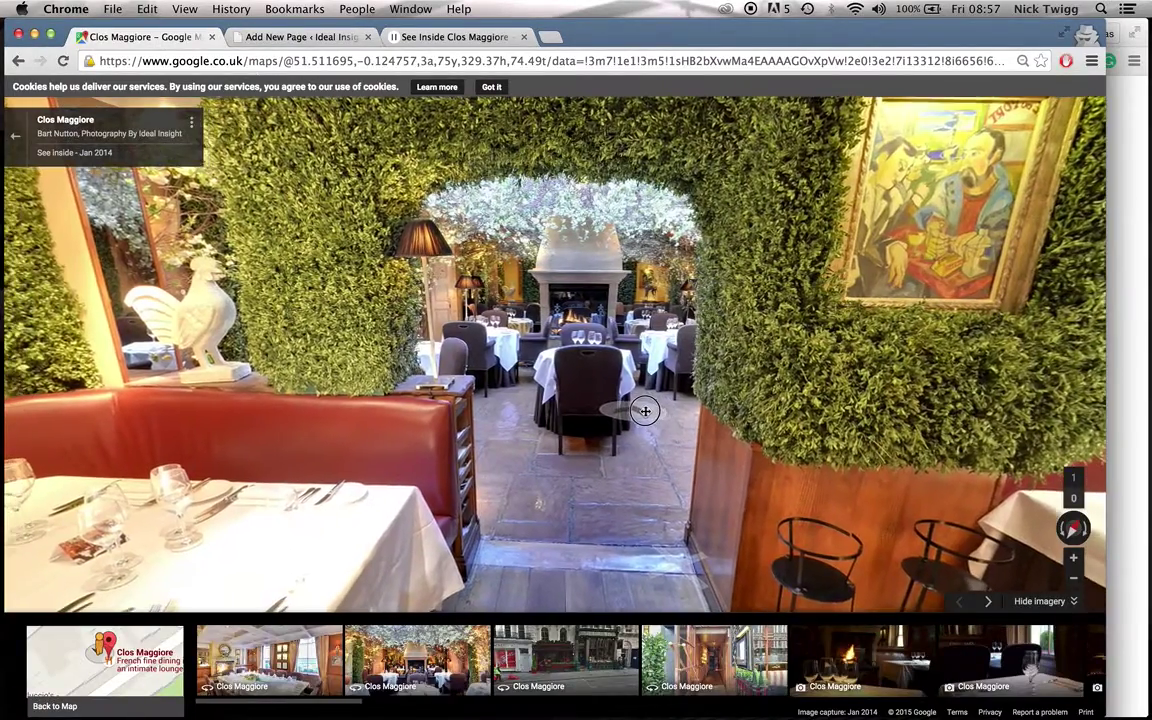
pyautogui.moveTo(419, 432)
pyautogui.mouseDown()
pyautogui.moveTo(658, 429)
pyautogui.moveTo(411, 414)
pyautogui.mouseUp()
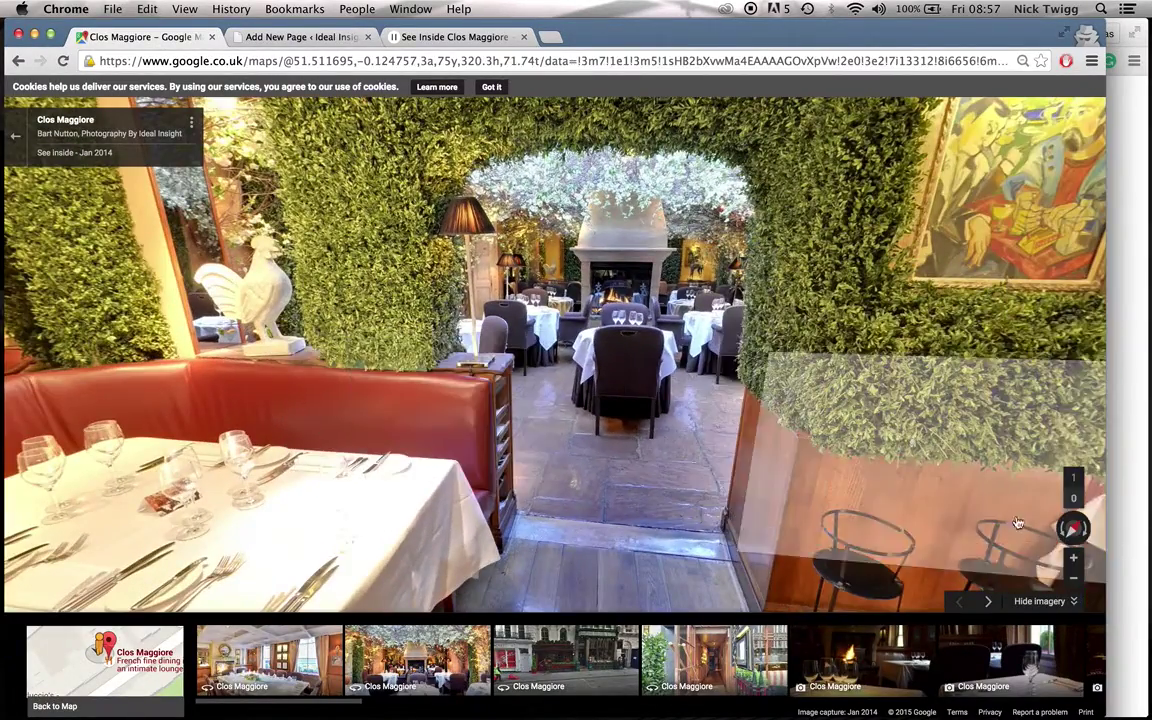
pyautogui.click(771, 344)
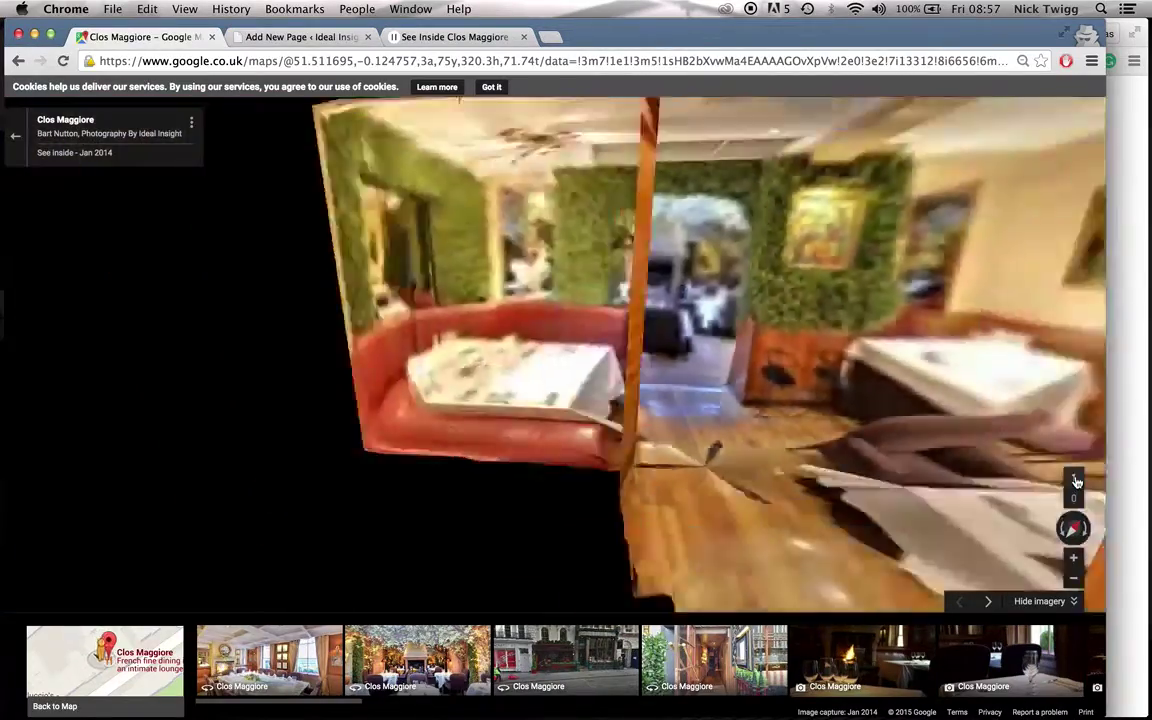
pyautogui.moveTo(746, 411); pyautogui.dragTo(501, 291)
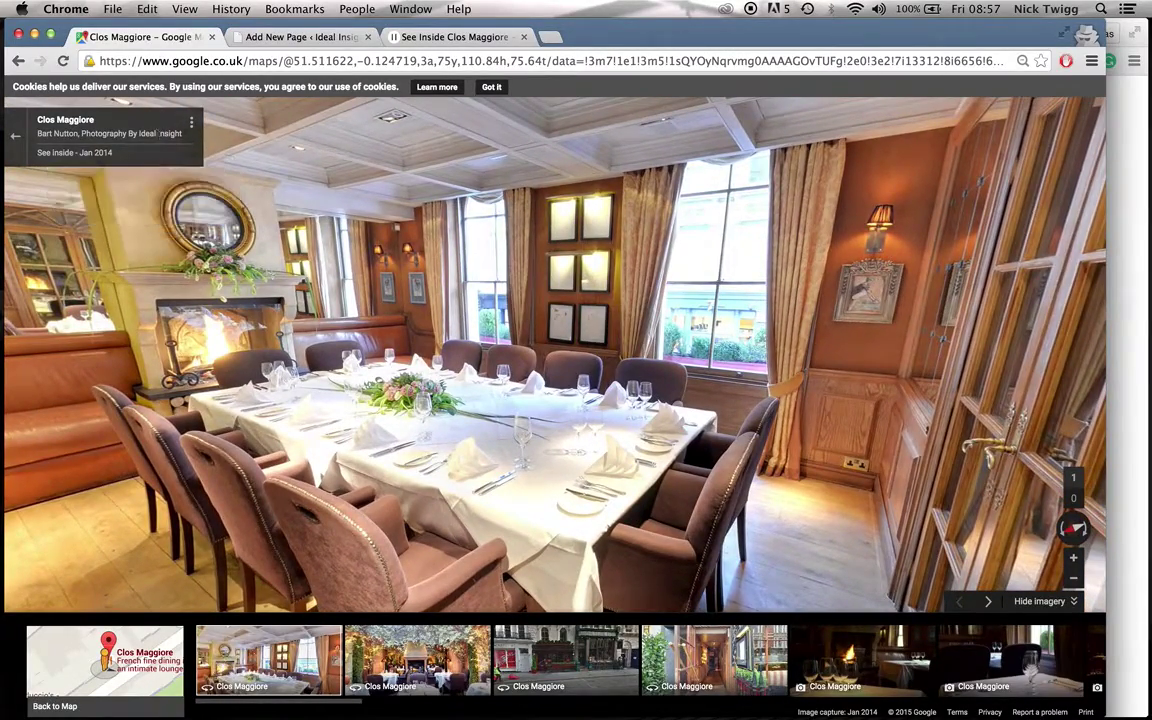
# - Reopen and close the Embed image dialog, then bring up the Devizes NHS example page
pyautogui.click(189, 125)
pyautogui.click(257, 183)
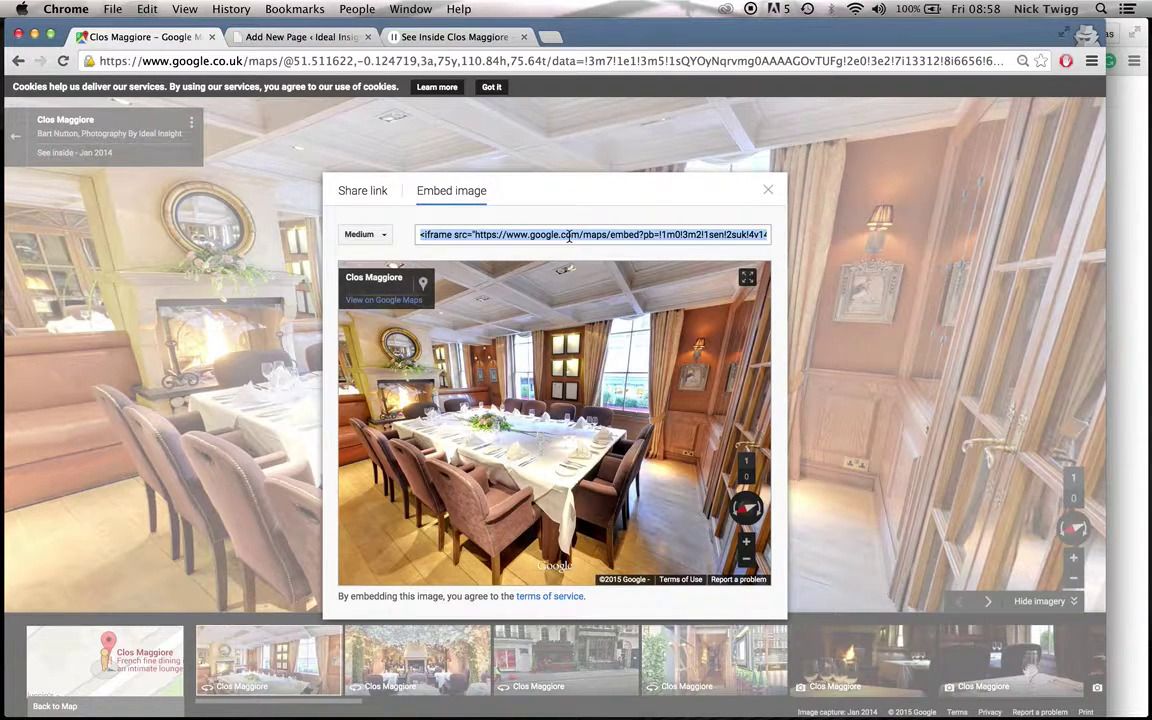
pyautogui.click(773, 194)
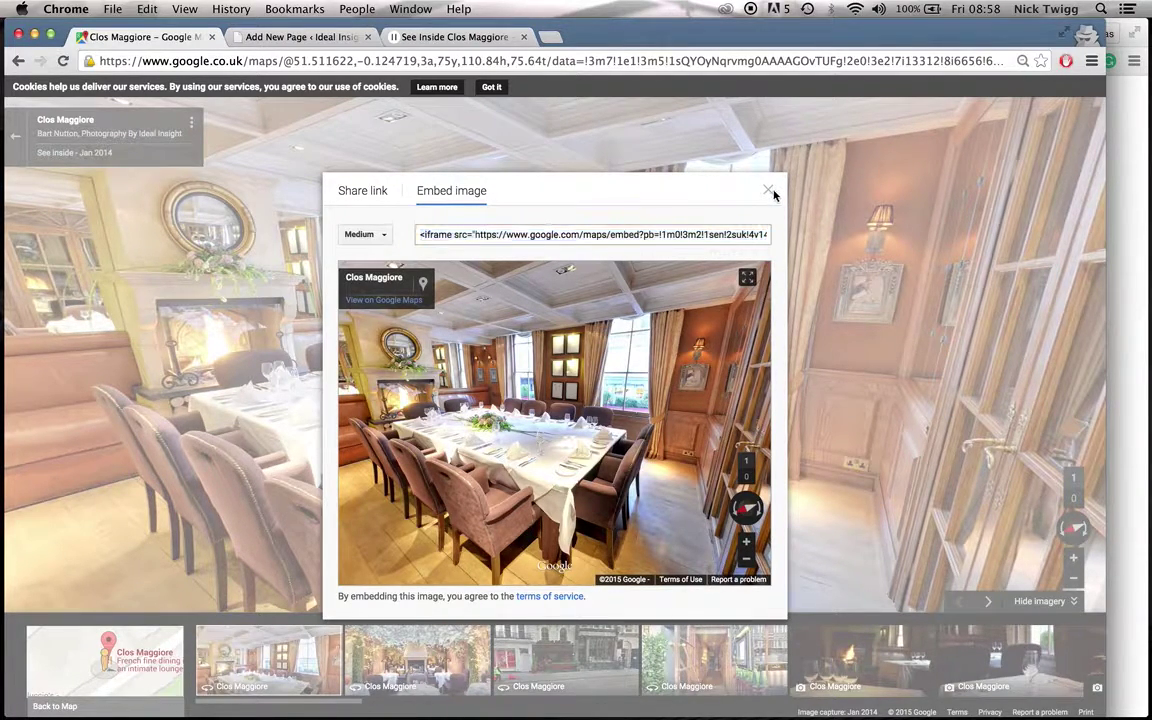
pyautogui.click(769, 191)
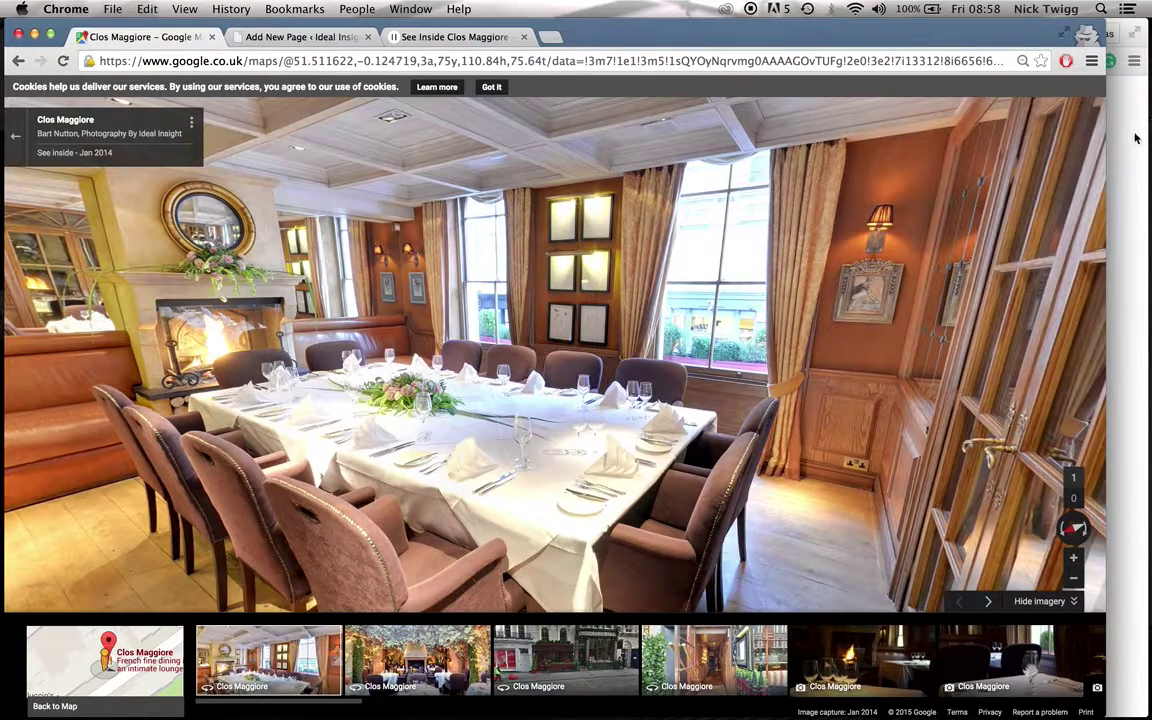
pyautogui.press('super+grave')
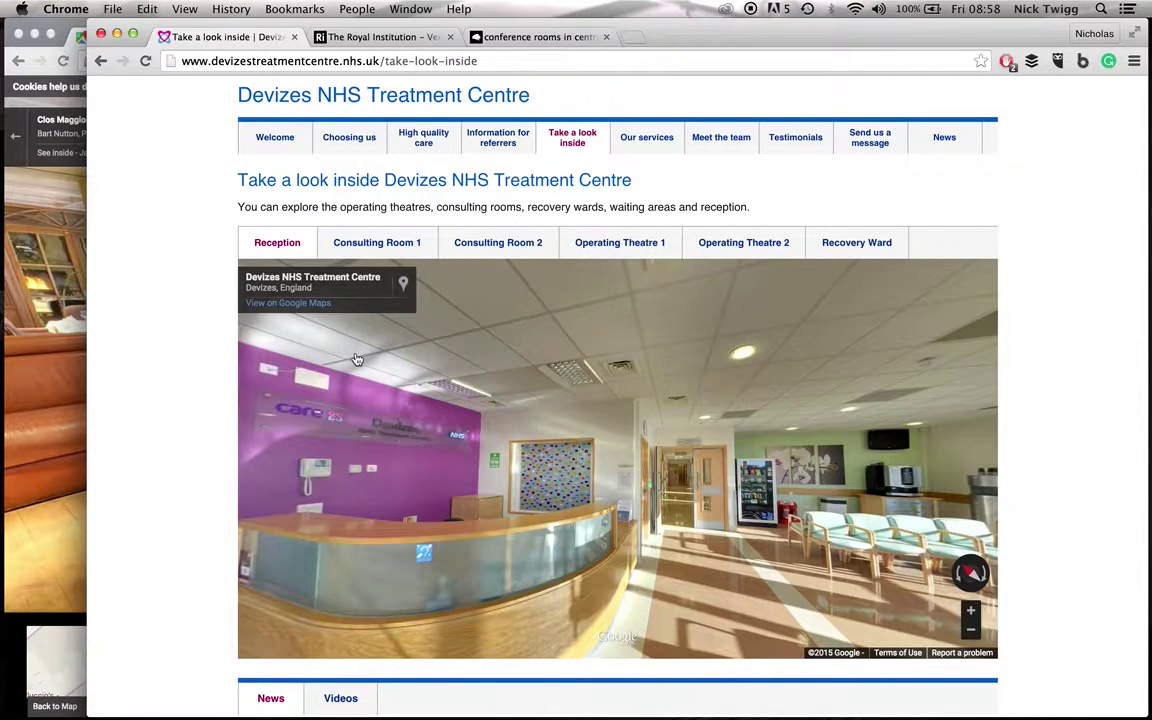
# - Walk the embedded tour from the waiting area into the consulting room with the bed
pyautogui.click(697, 500)
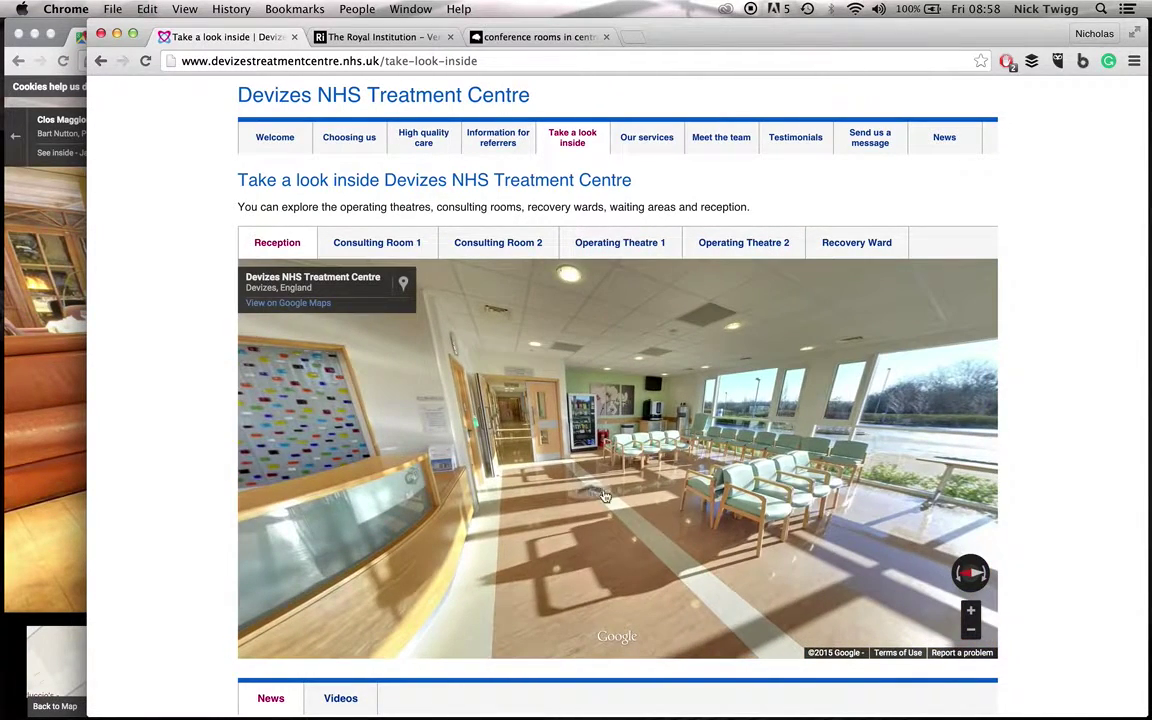
pyautogui.click(661, 553)
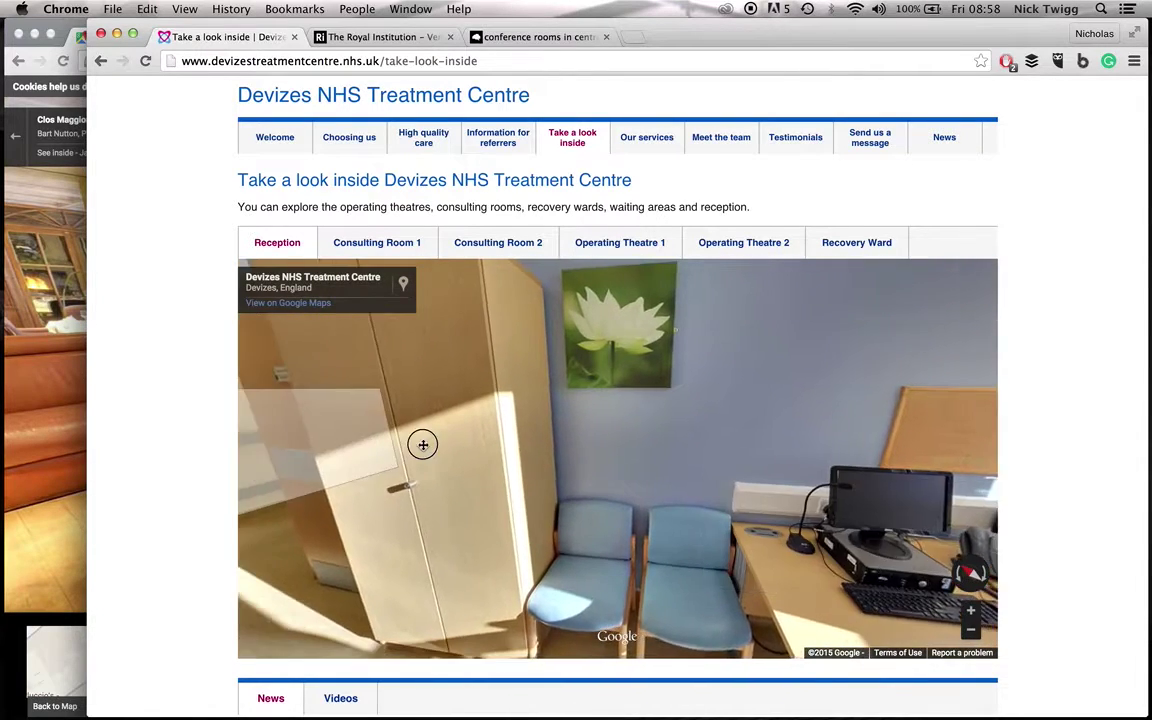
pyautogui.click(423, 444)
pyautogui.click(391, 441)
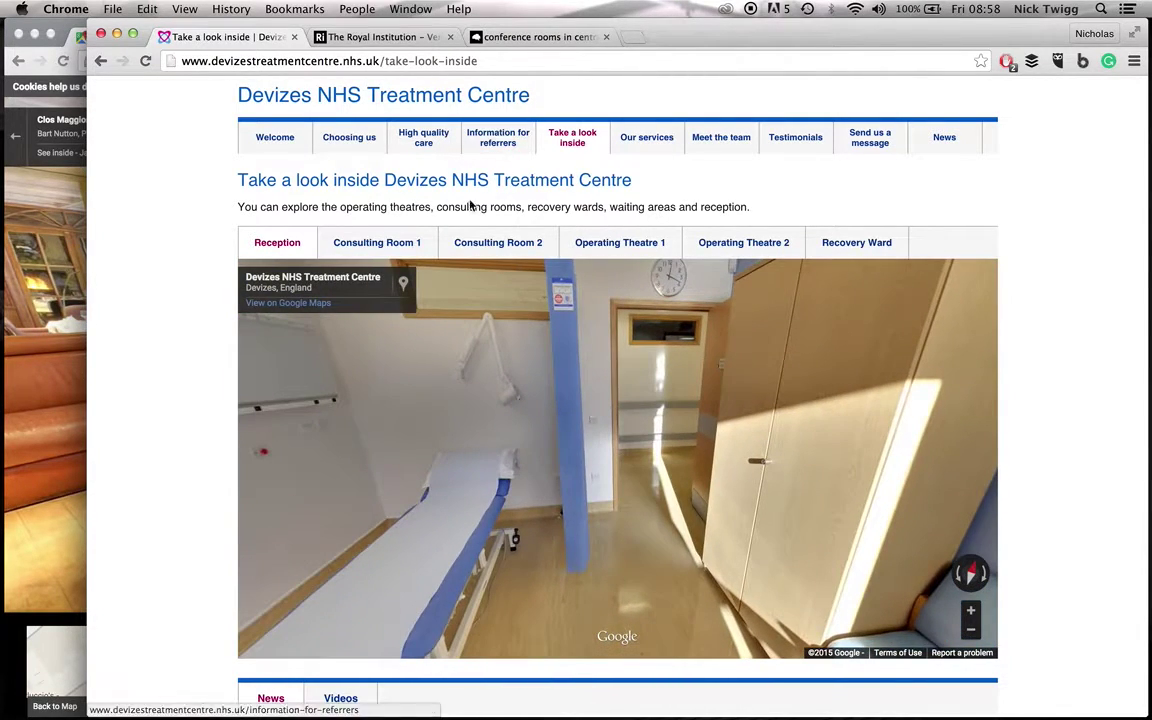
# - Load the Consulting Room 1, Operating Theatre 2 and Recovery Ward tours, then open the Royal Institution page
pyautogui.click(388, 244)
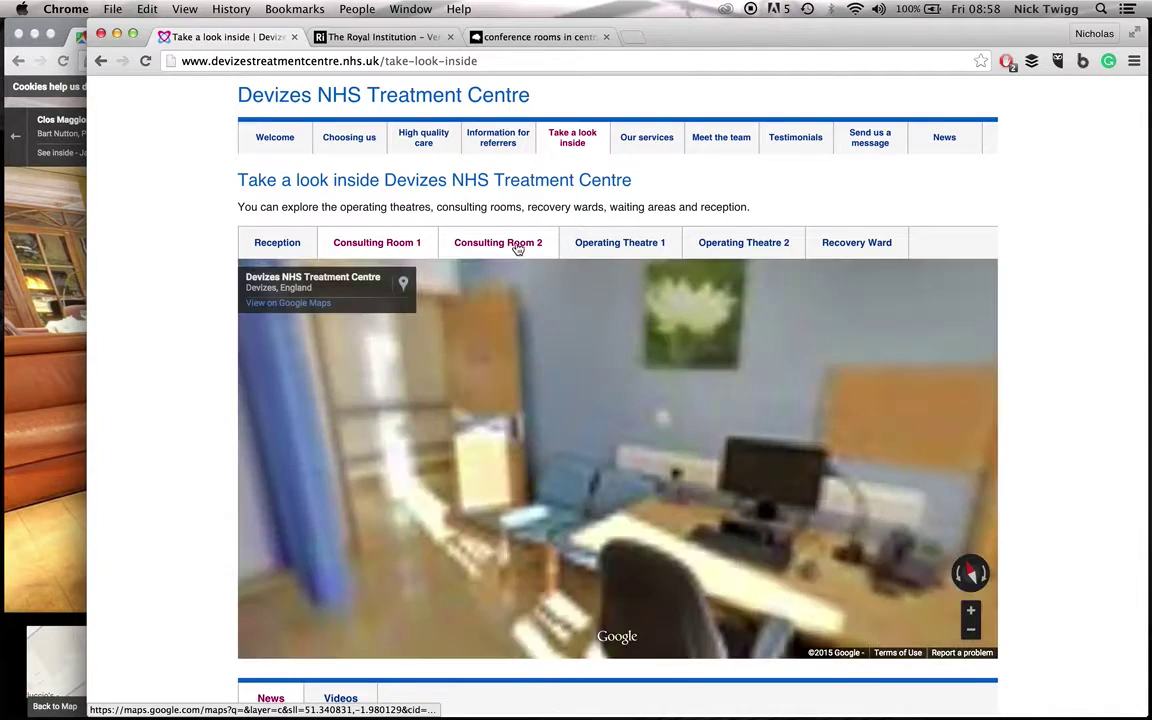
pyautogui.click(732, 249)
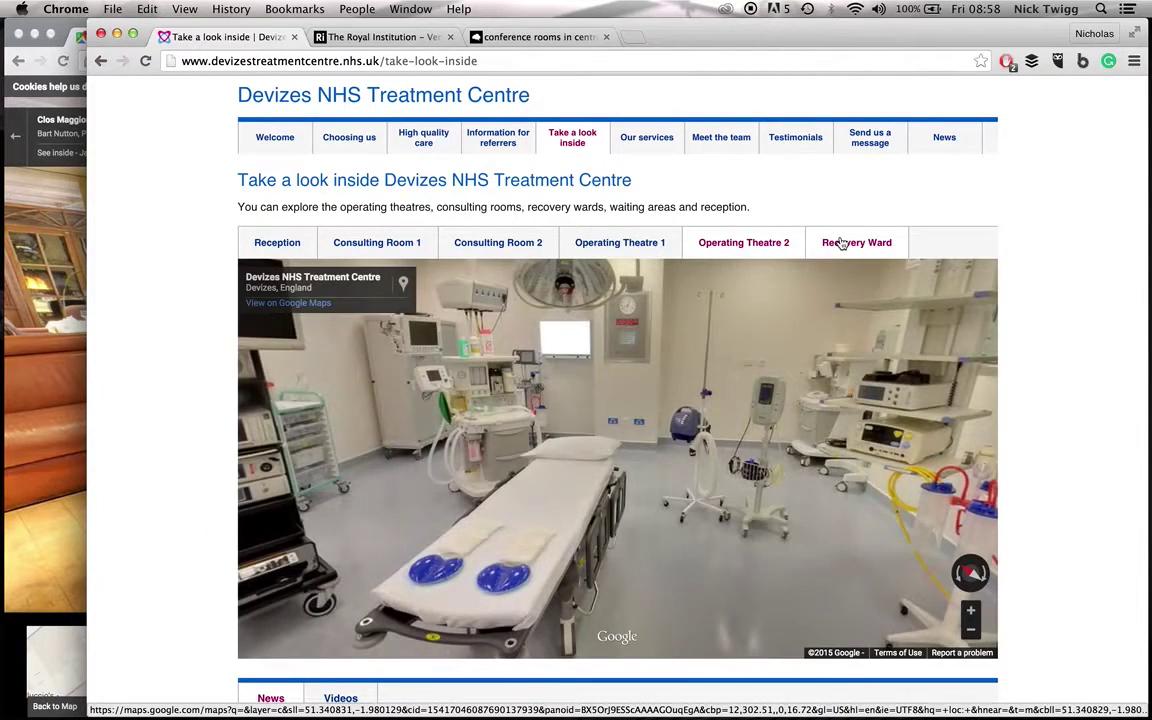
pyautogui.click(842, 245)
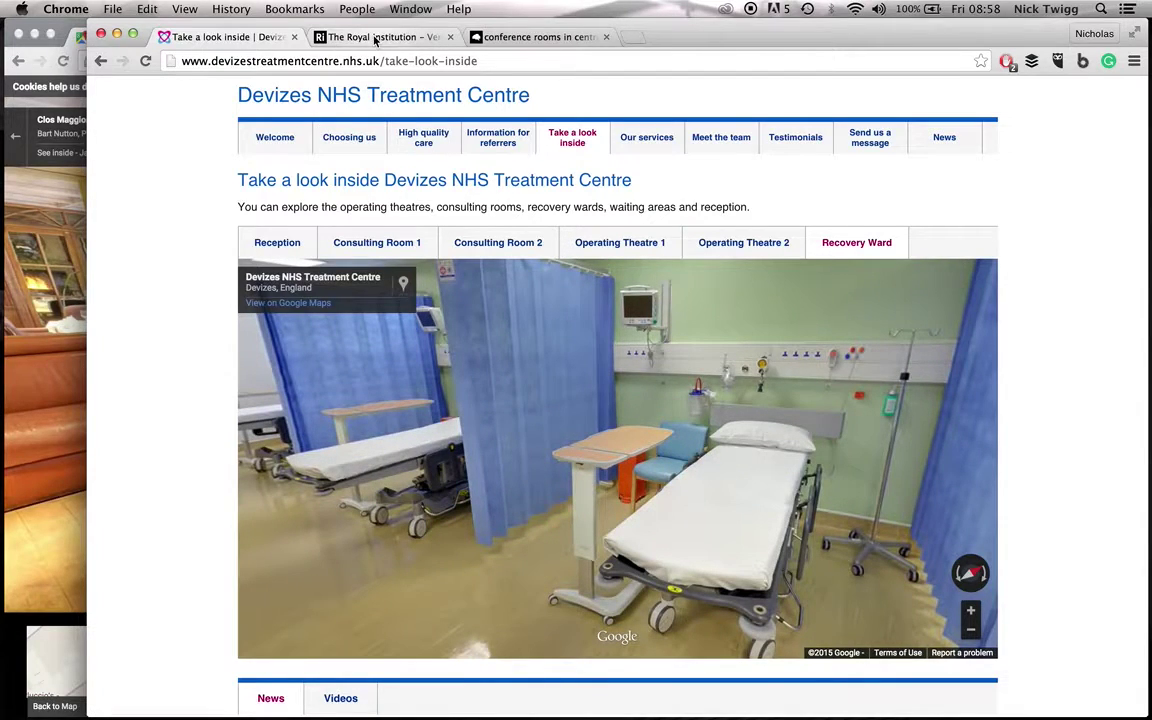
pyautogui.click(376, 38)
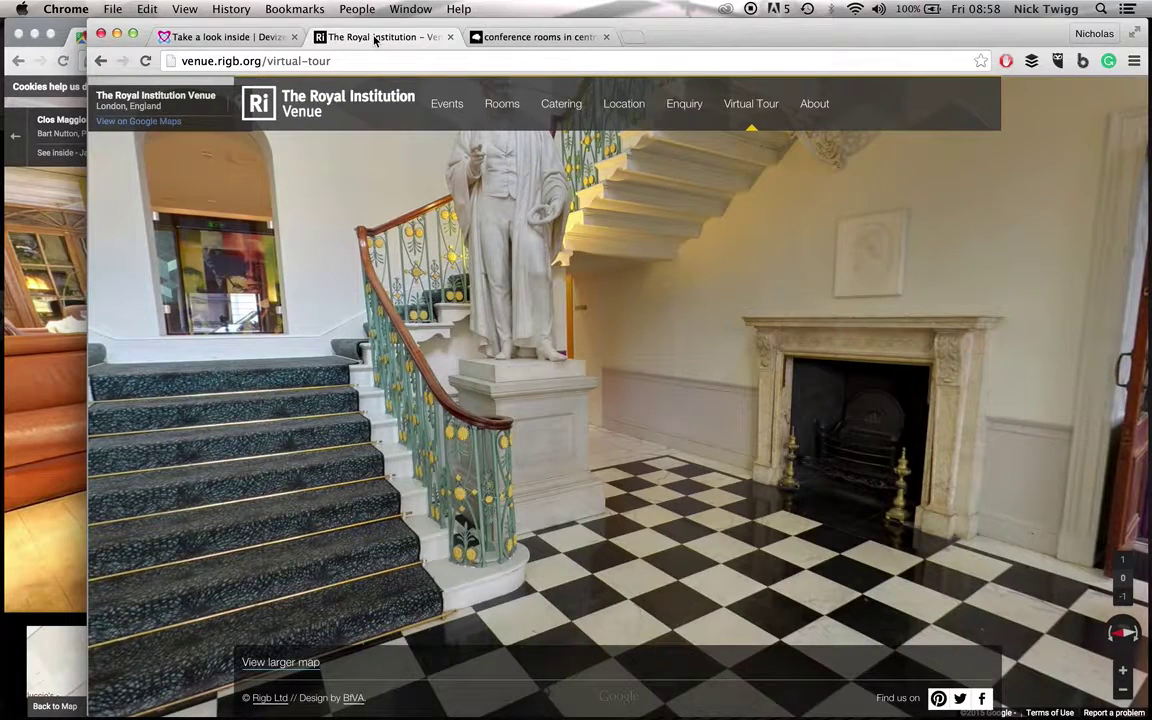
# - Move forward to the Royal Institution's main staircase, then view the RORP conference rooms page
pyautogui.click(612, 501)
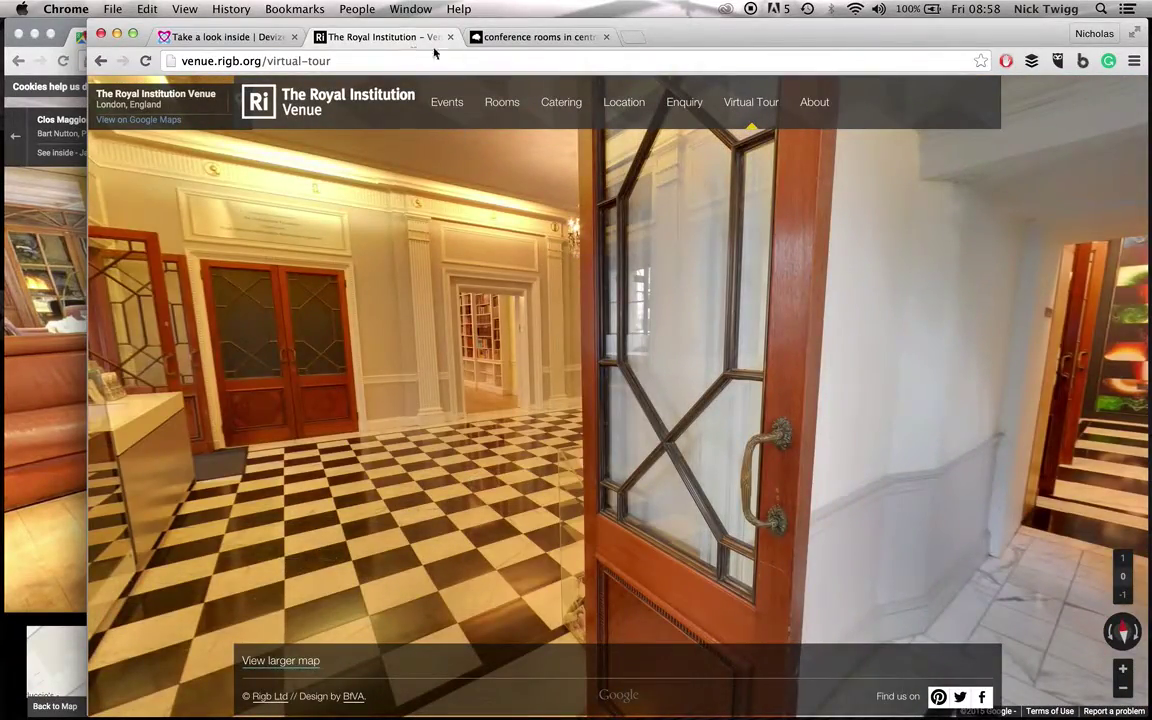
pyautogui.click(508, 36)
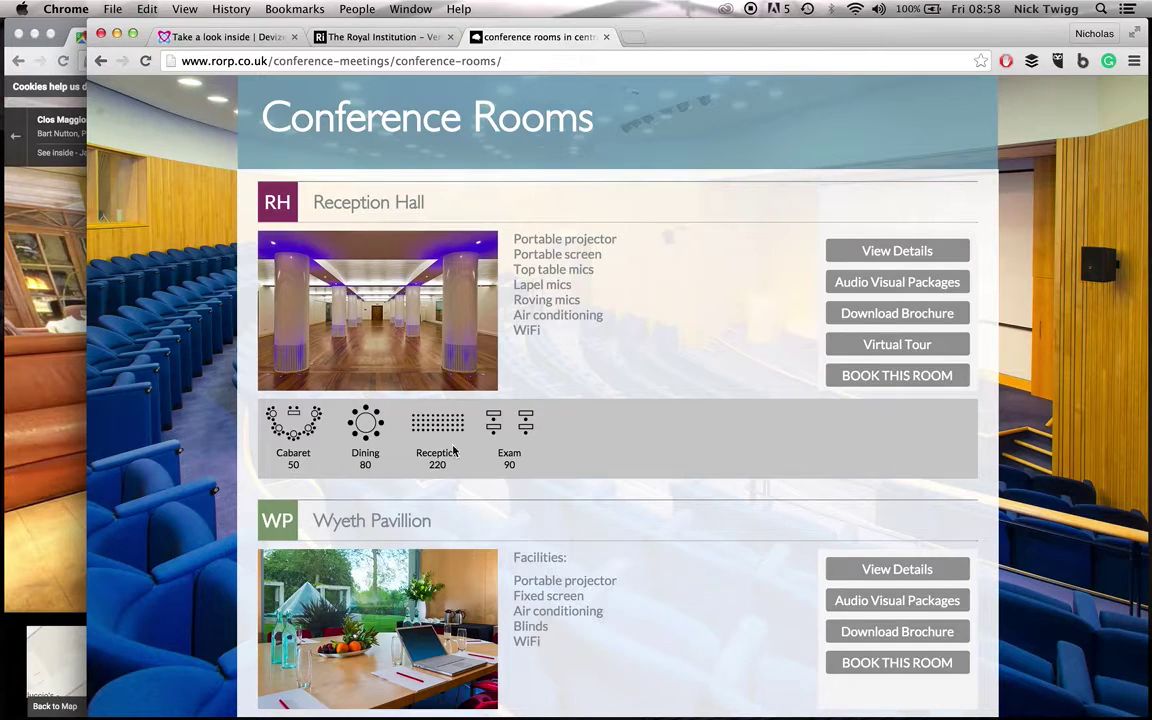
# - Open the Conference Room's virtual tour on the RORP conference rooms site
pyautogui.scroll(-5, 535, 492)
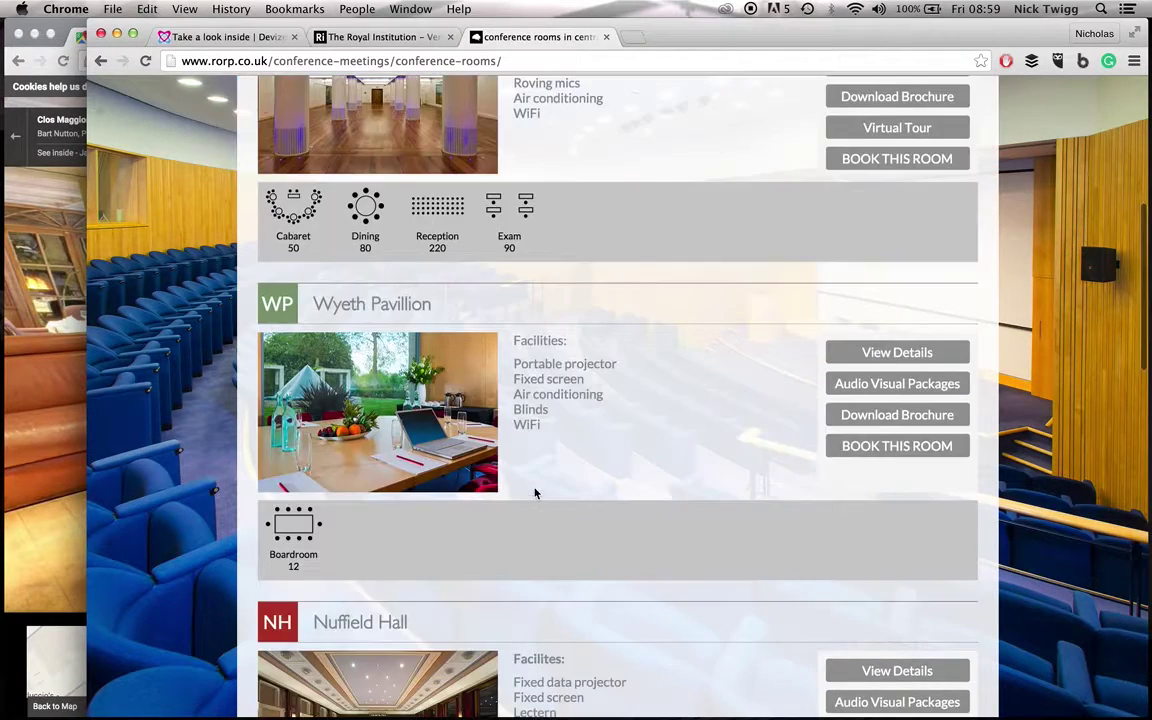
pyautogui.scroll(3, 800, 388)
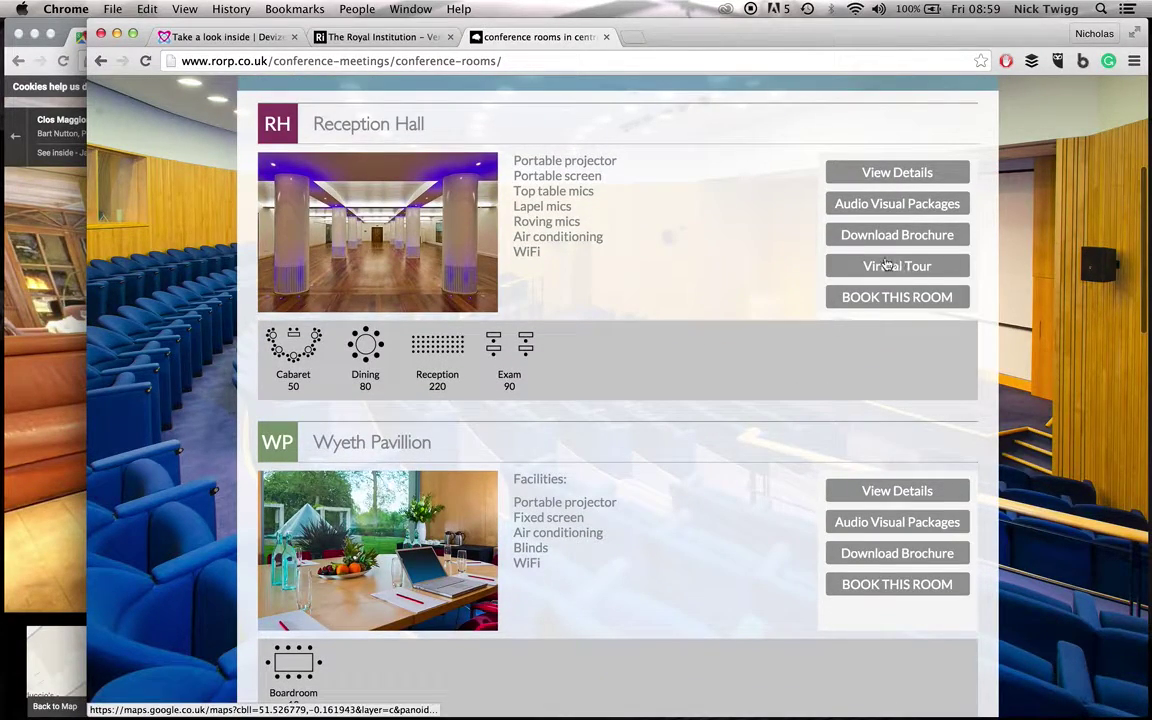
pyautogui.scroll(-5, 899, 276)
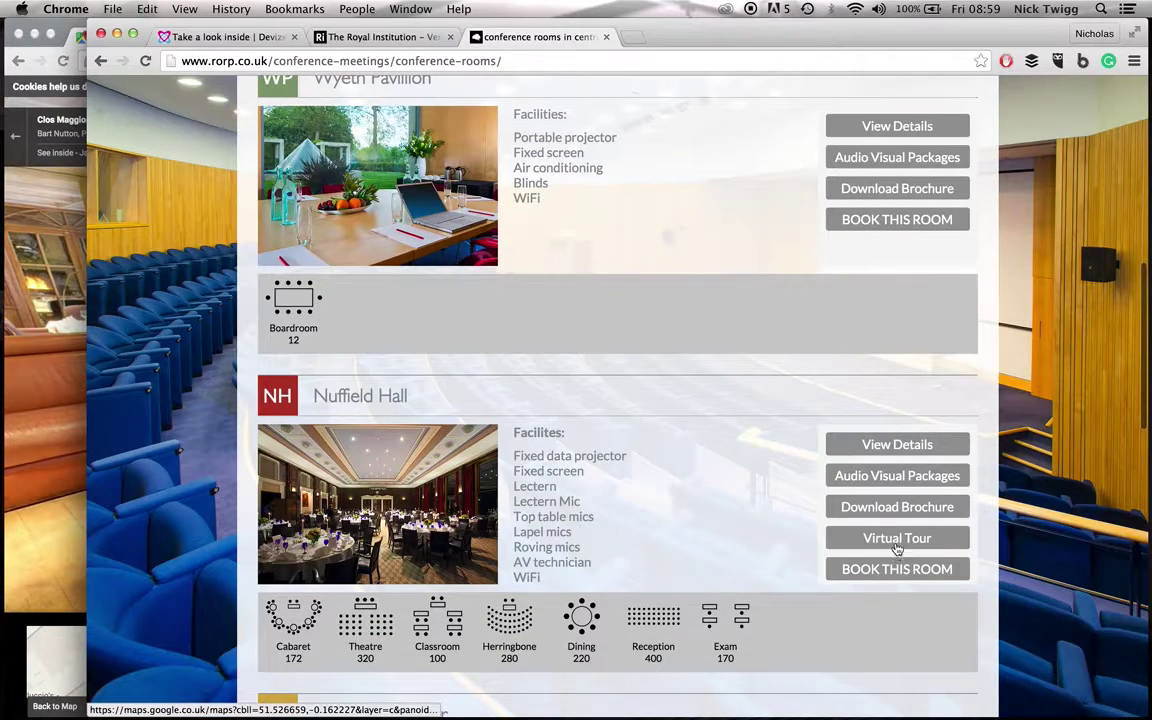
pyautogui.scroll(-6, 899, 551)
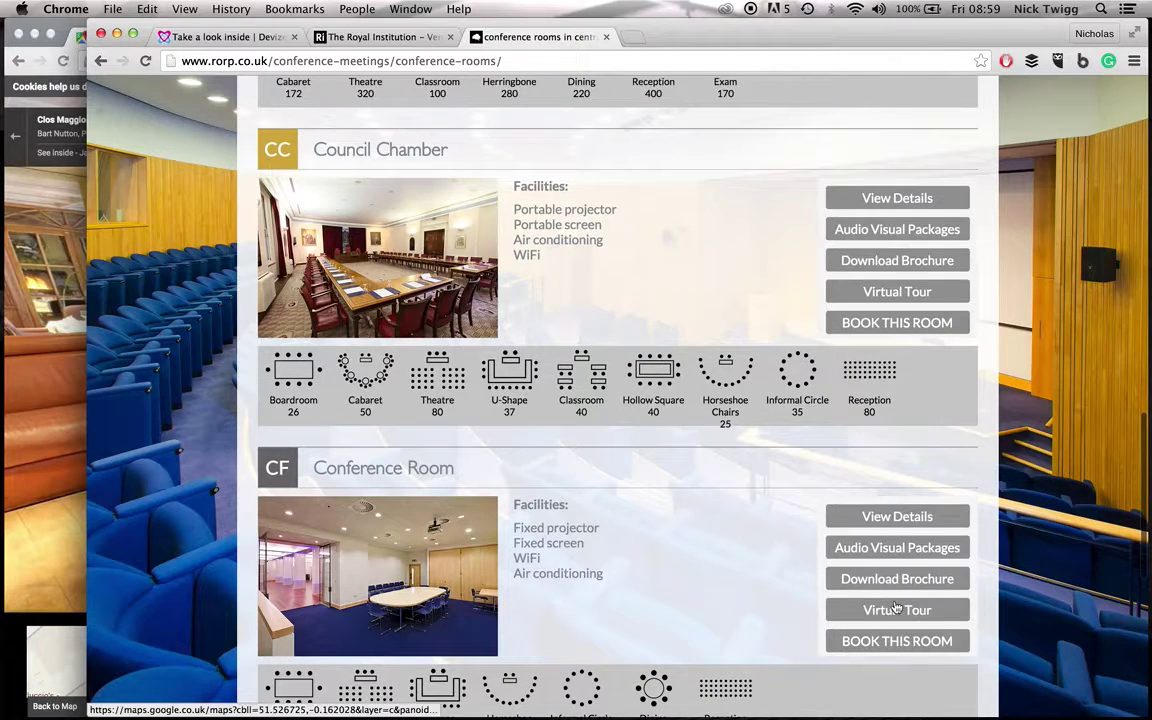
pyautogui.click(895, 611)
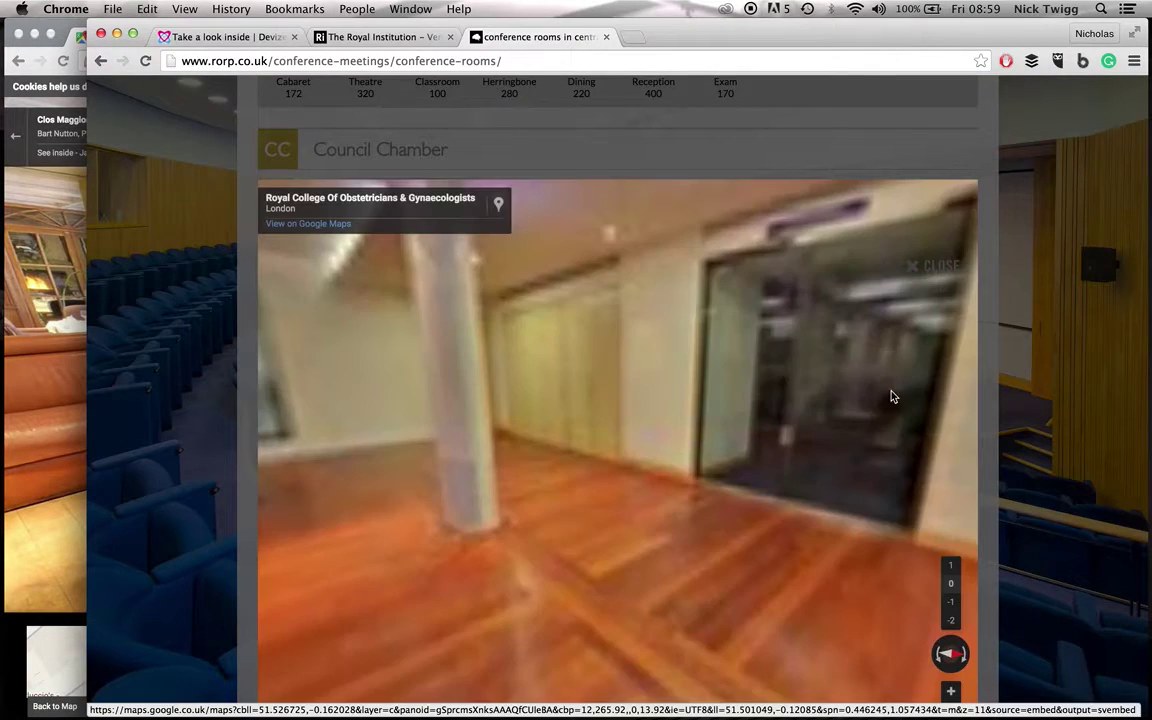
# - Walk into the room with white columns and black tables, then return to the Clos Maggiore panorama
pyautogui.moveTo(471, 366); pyautogui.dragTo(648, 418)
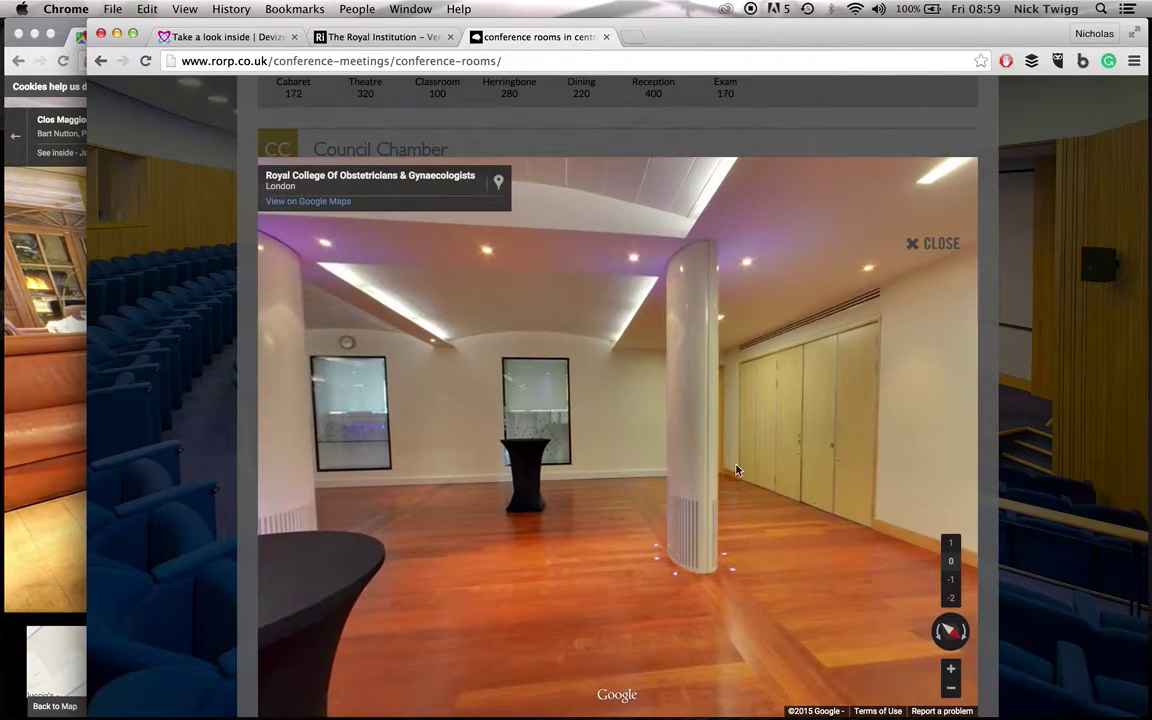
pyautogui.click(662, 418)
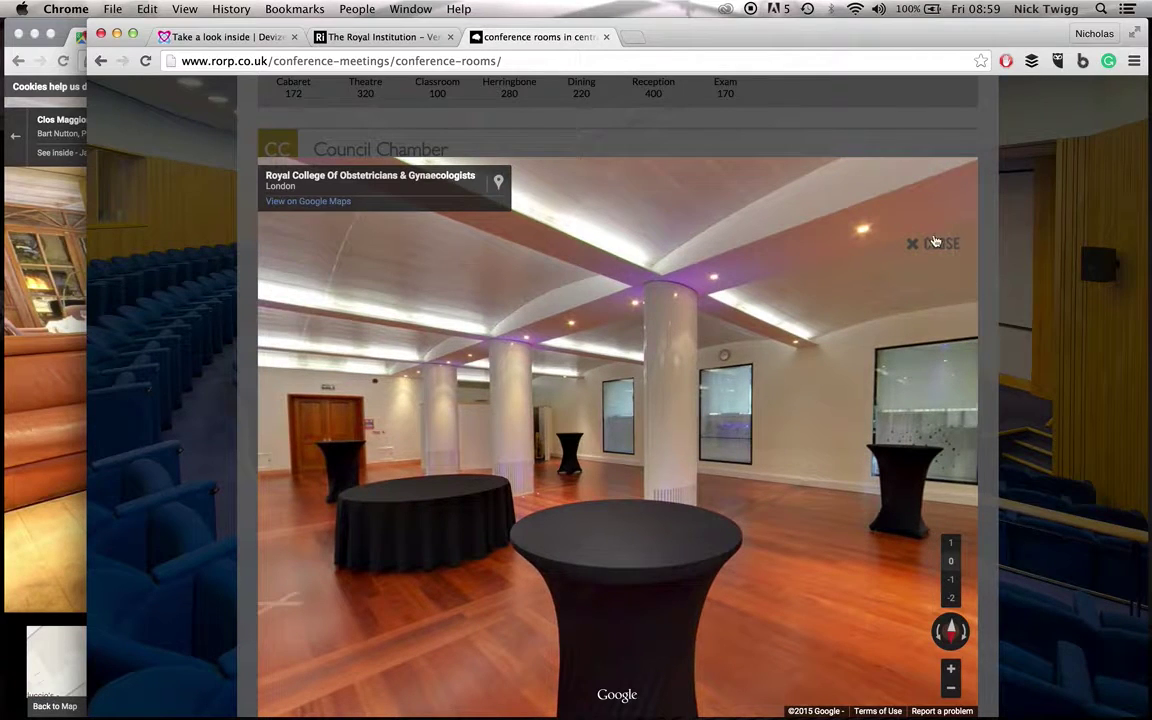
pyautogui.click(840, 212)
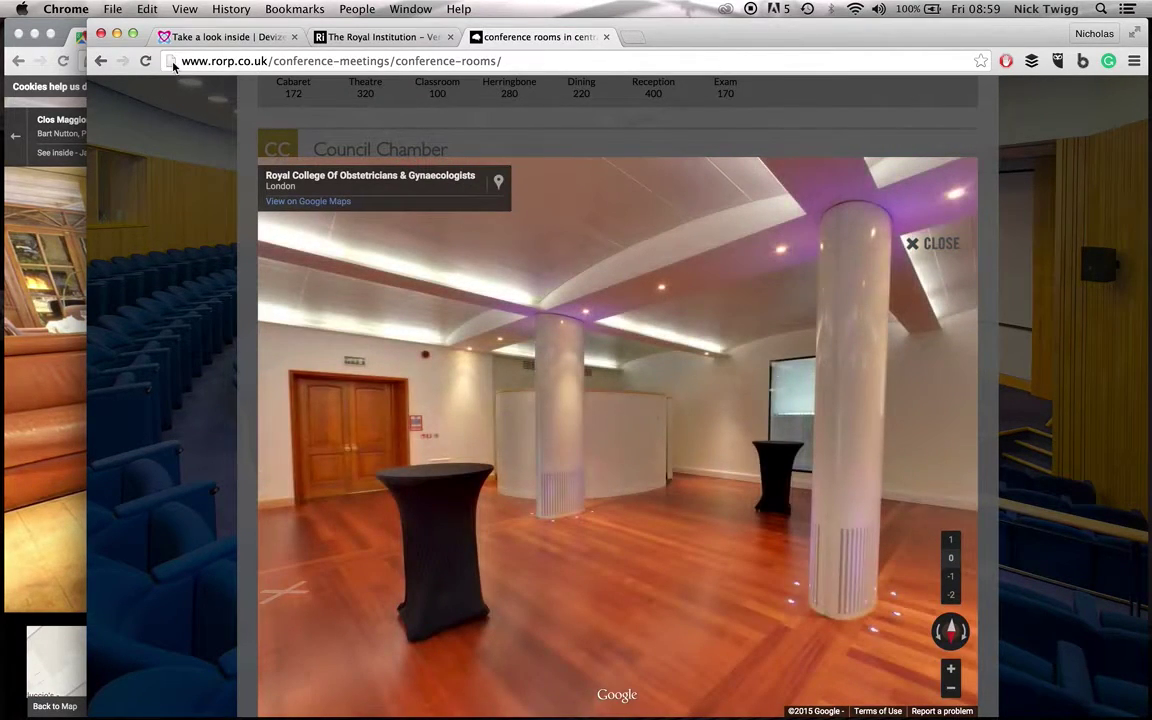
pyautogui.click(30, 256)
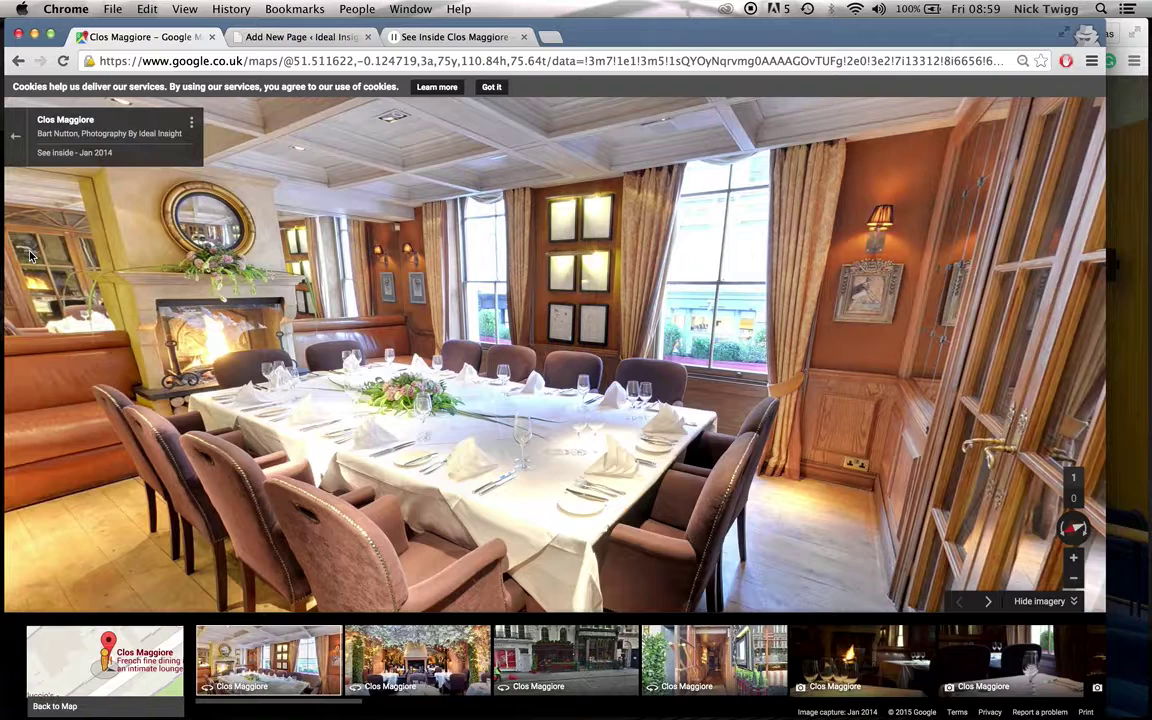